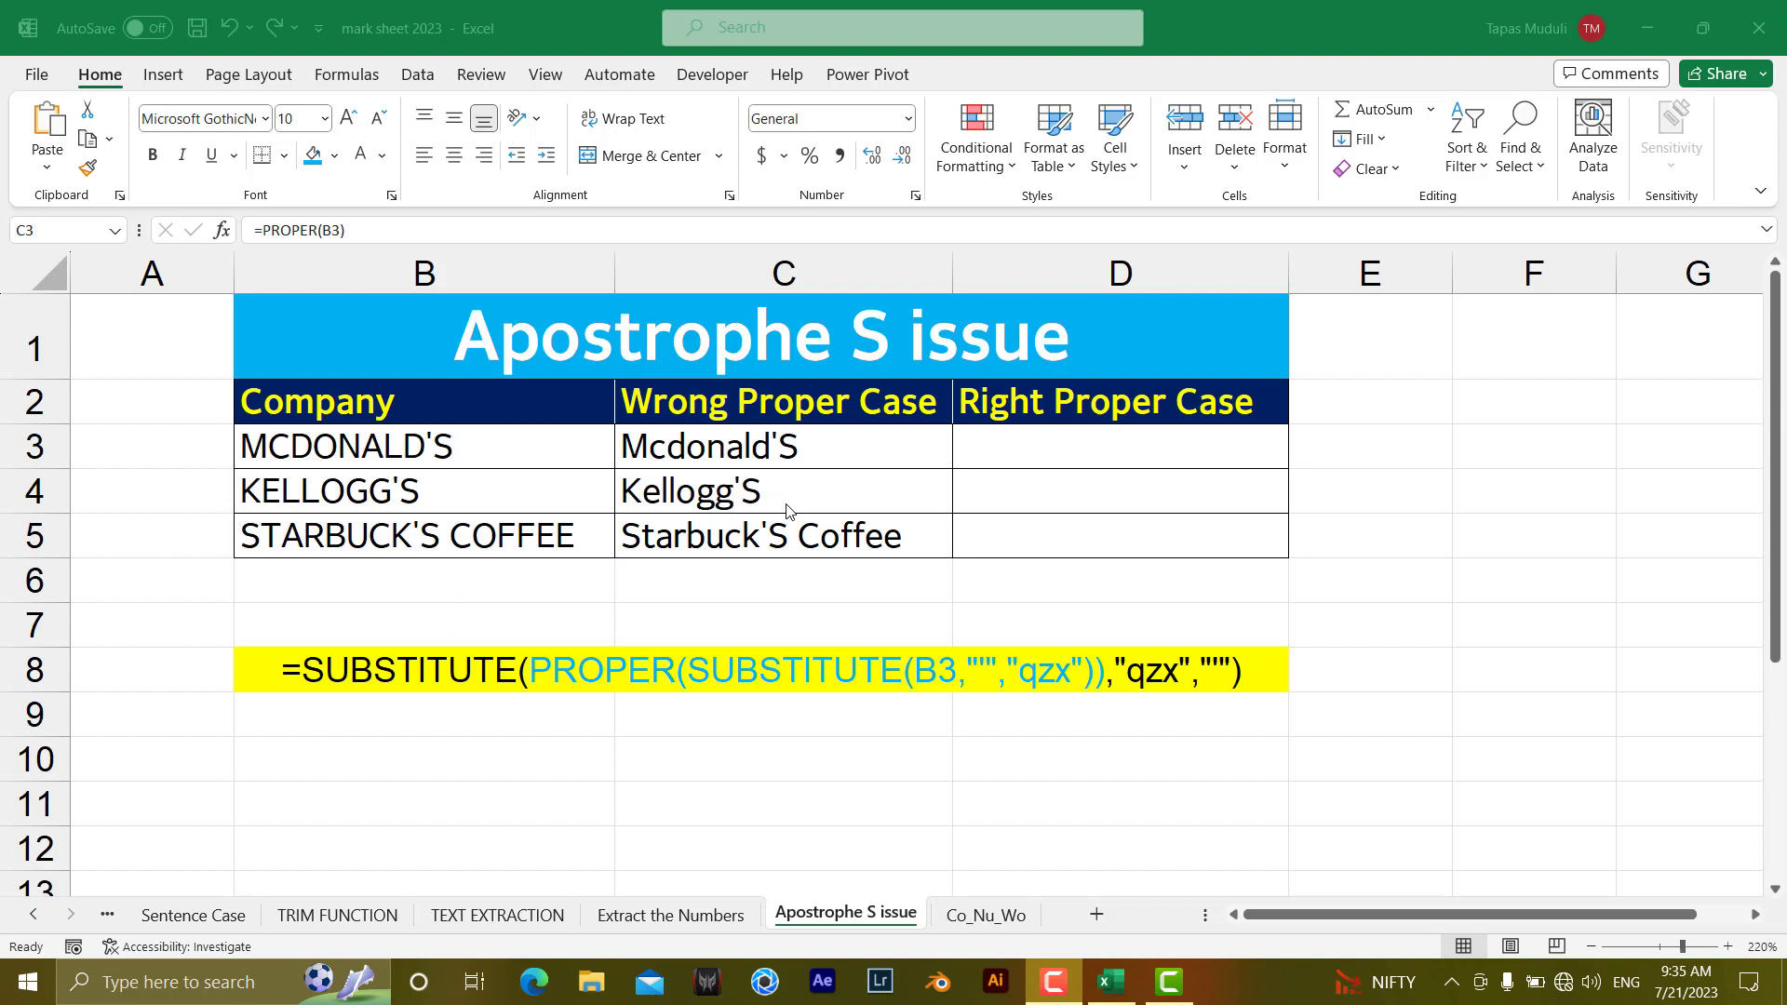
# Step: Inspect the Wrong Proper Case formulas for KELLOGG'S and STARBUCK'S COFFEE
pyautogui.click(790, 454)
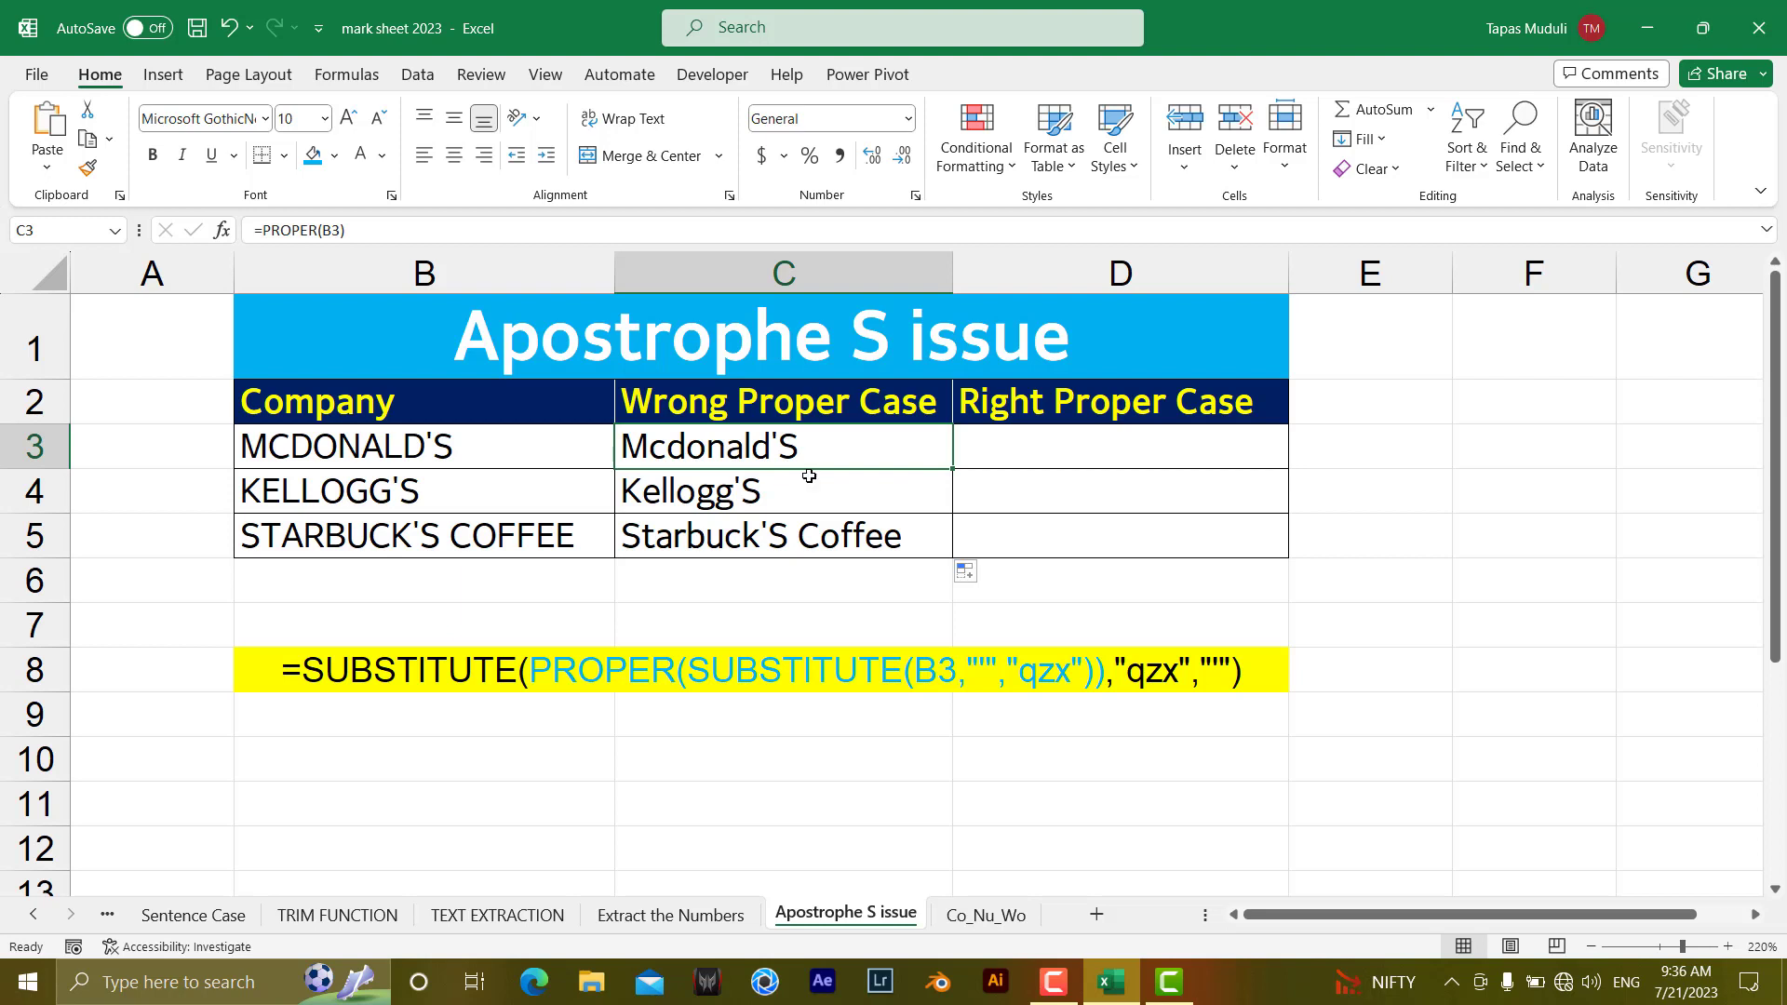
pyautogui.click(785, 494)
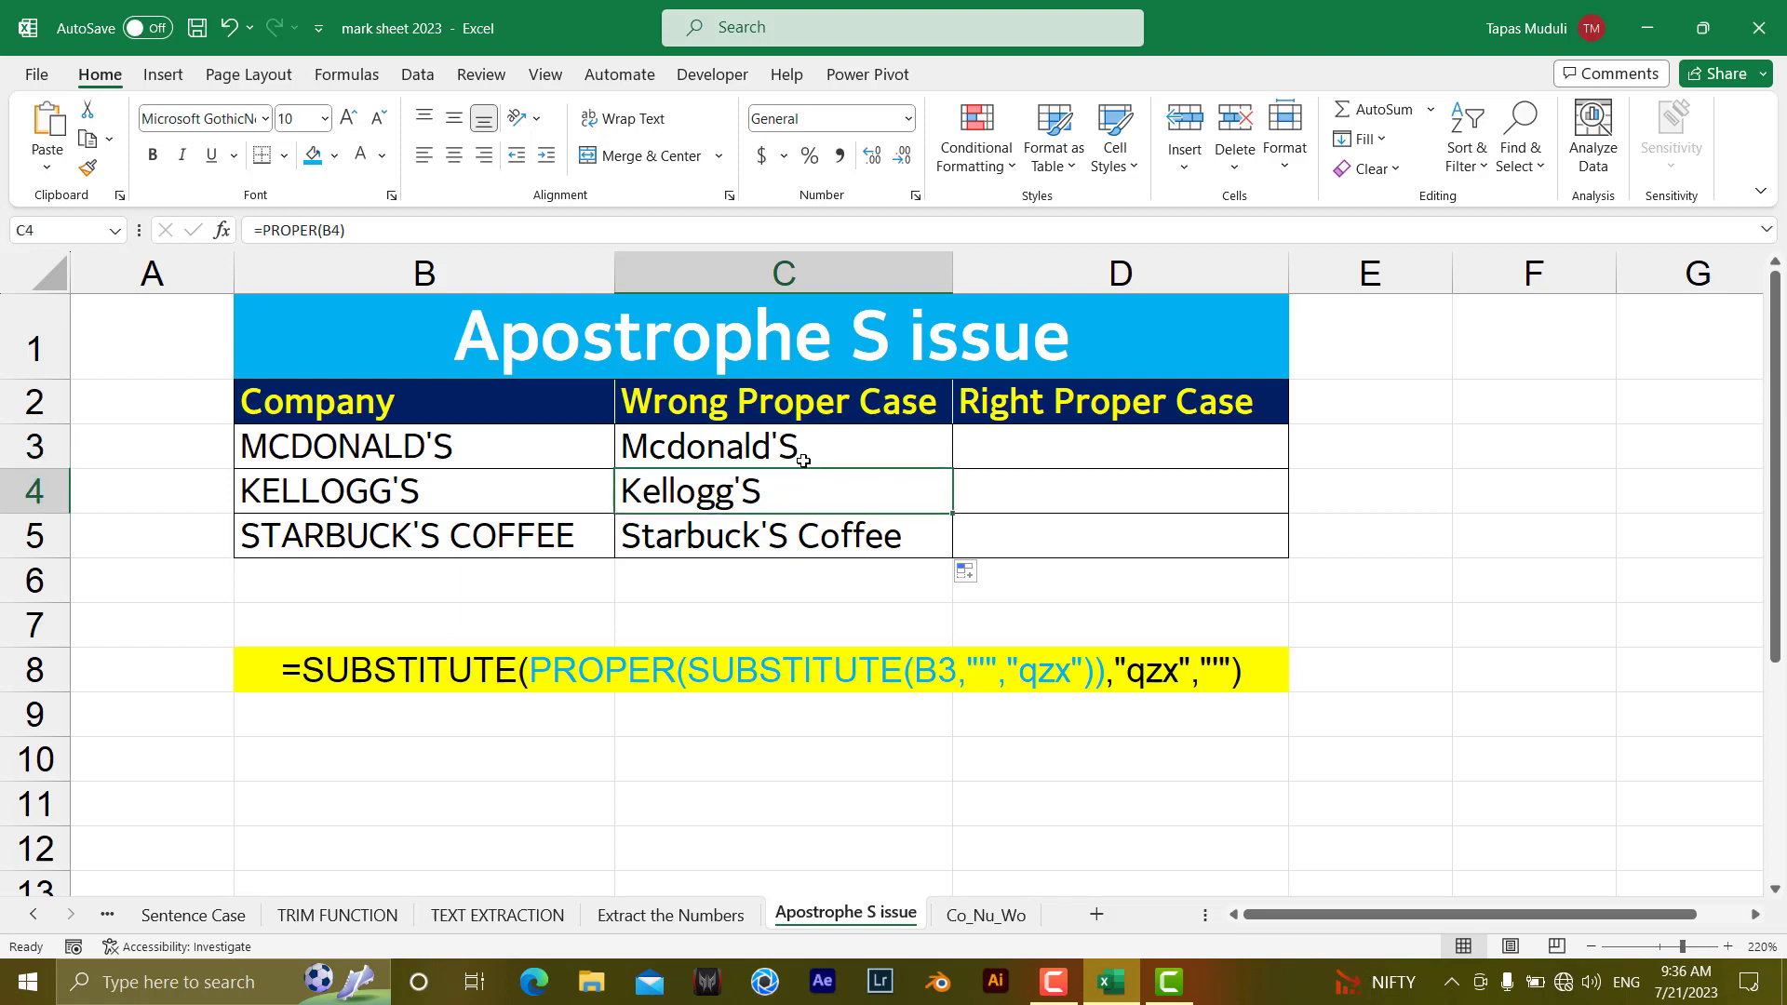
pyautogui.click(815, 550)
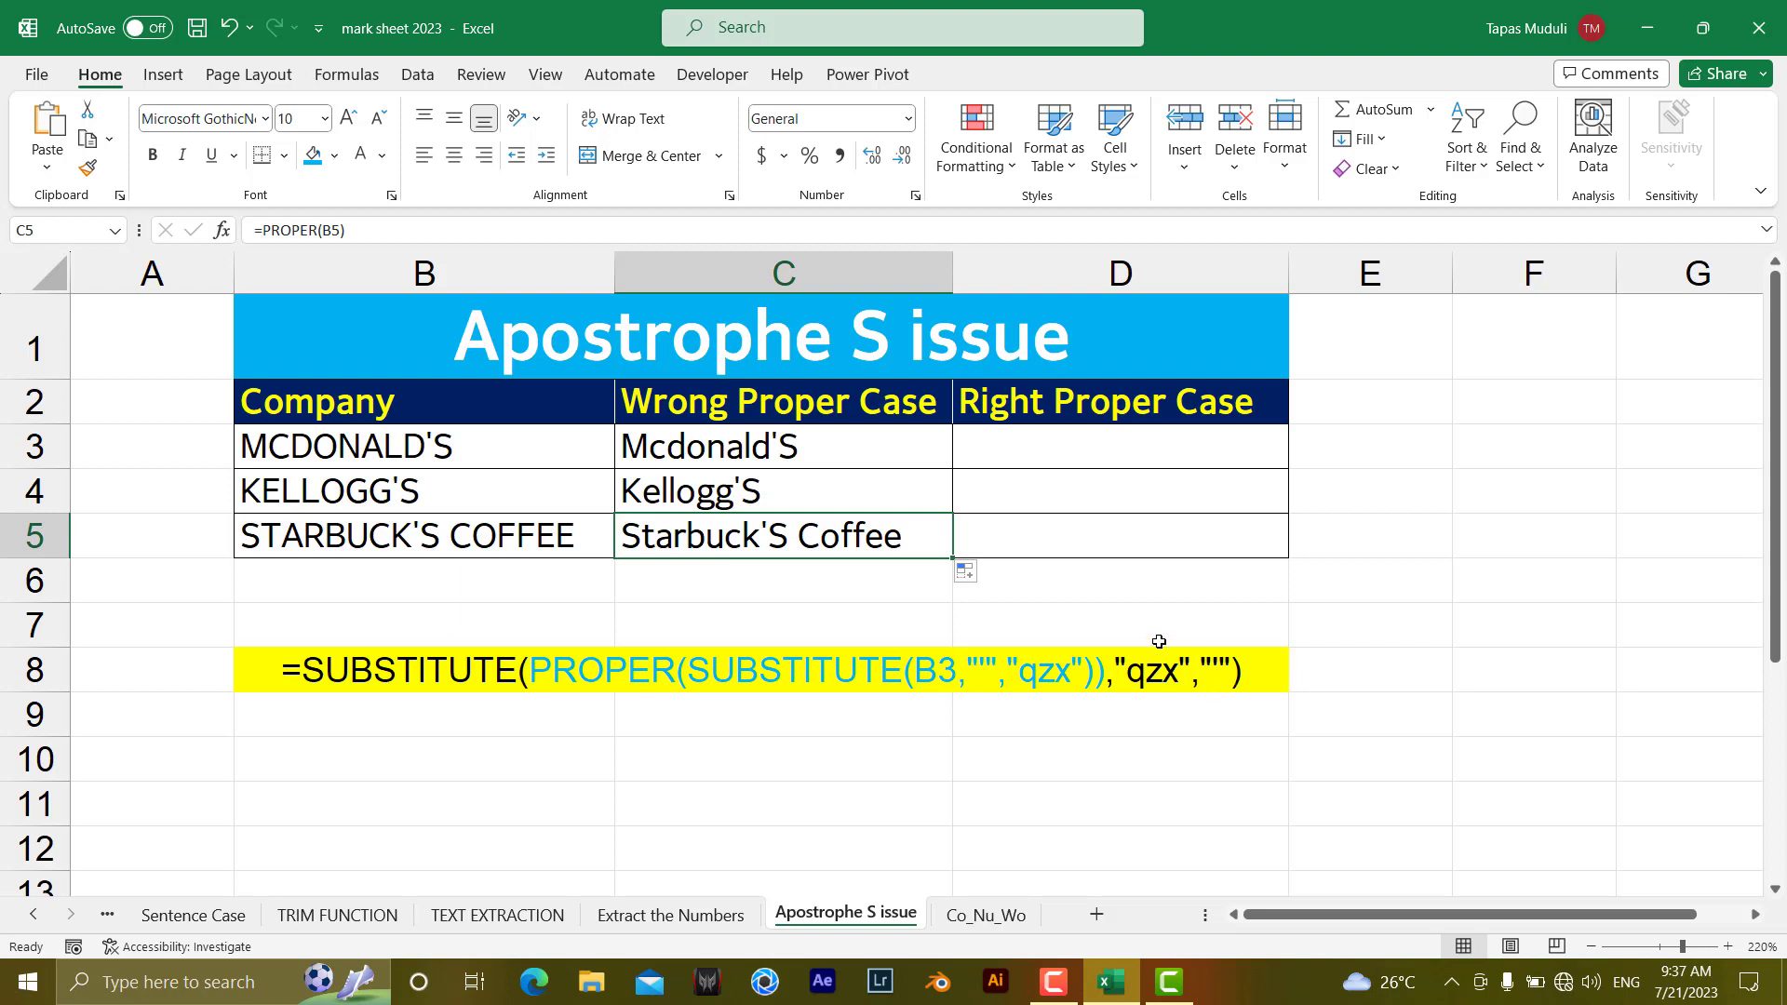
# Step: Begin =SUBSTITUTE(PROPER(SUBSTITUTE( in D3, the first Right Proper Case cell
pyautogui.click(1064, 444)
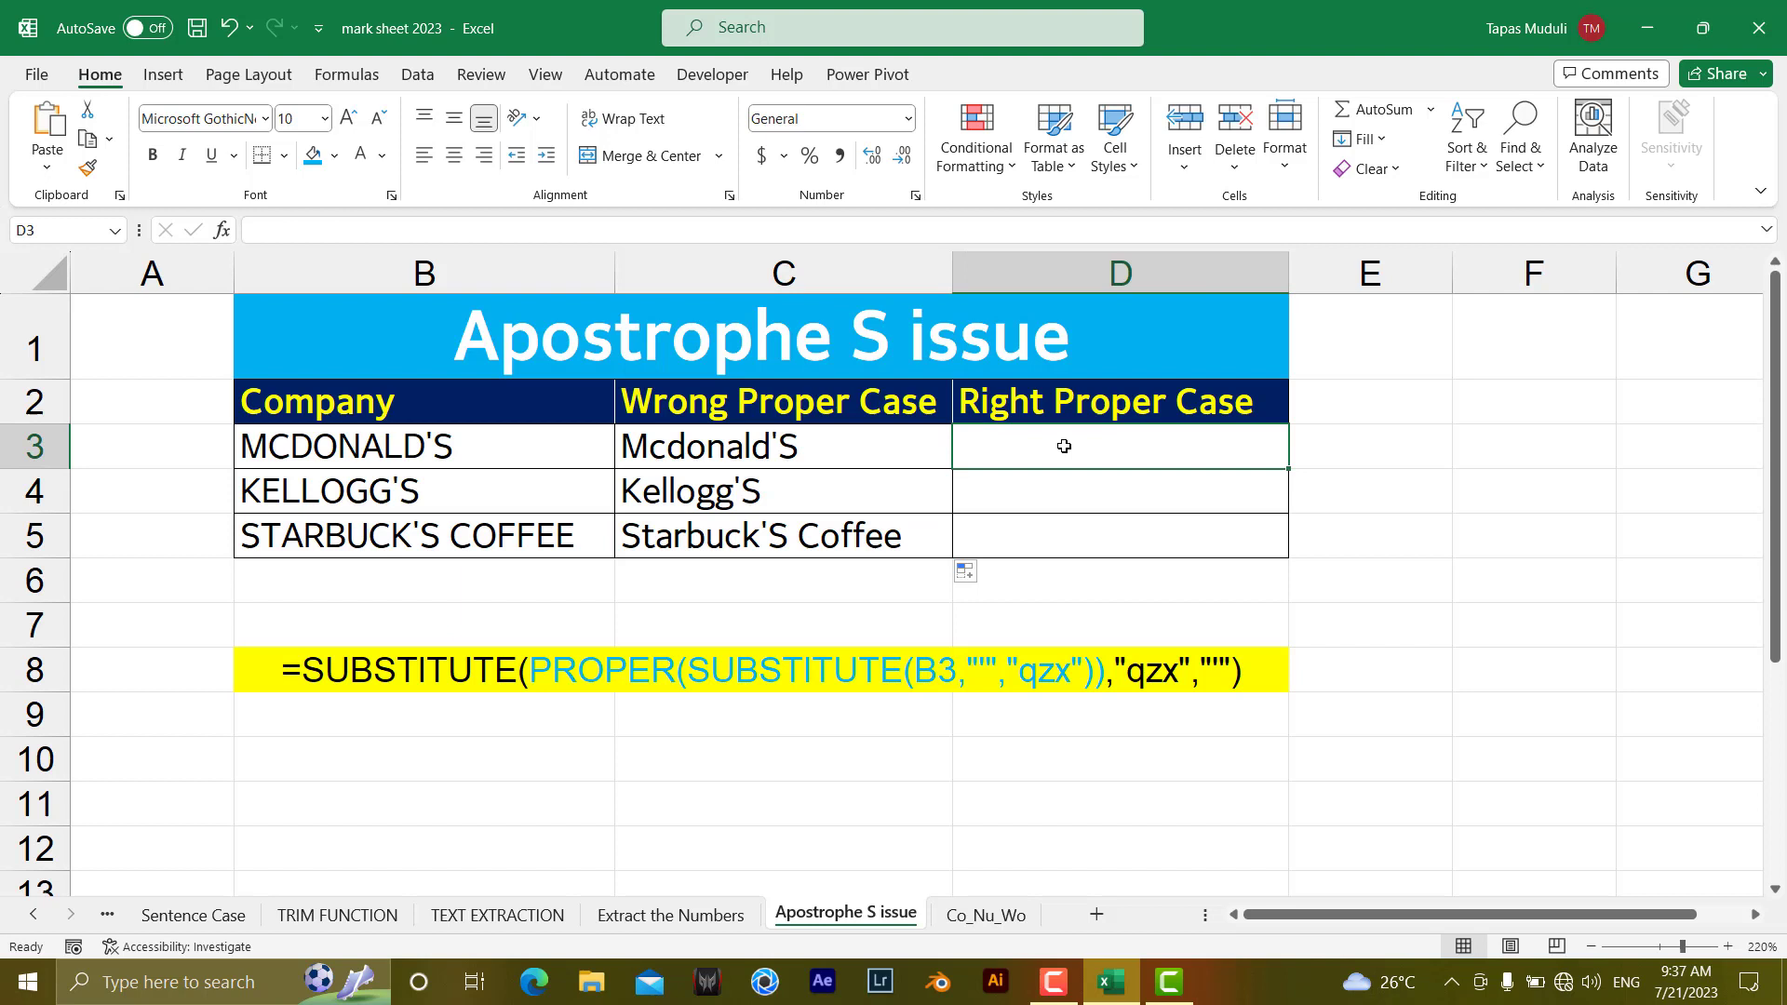
pyautogui.write('=')
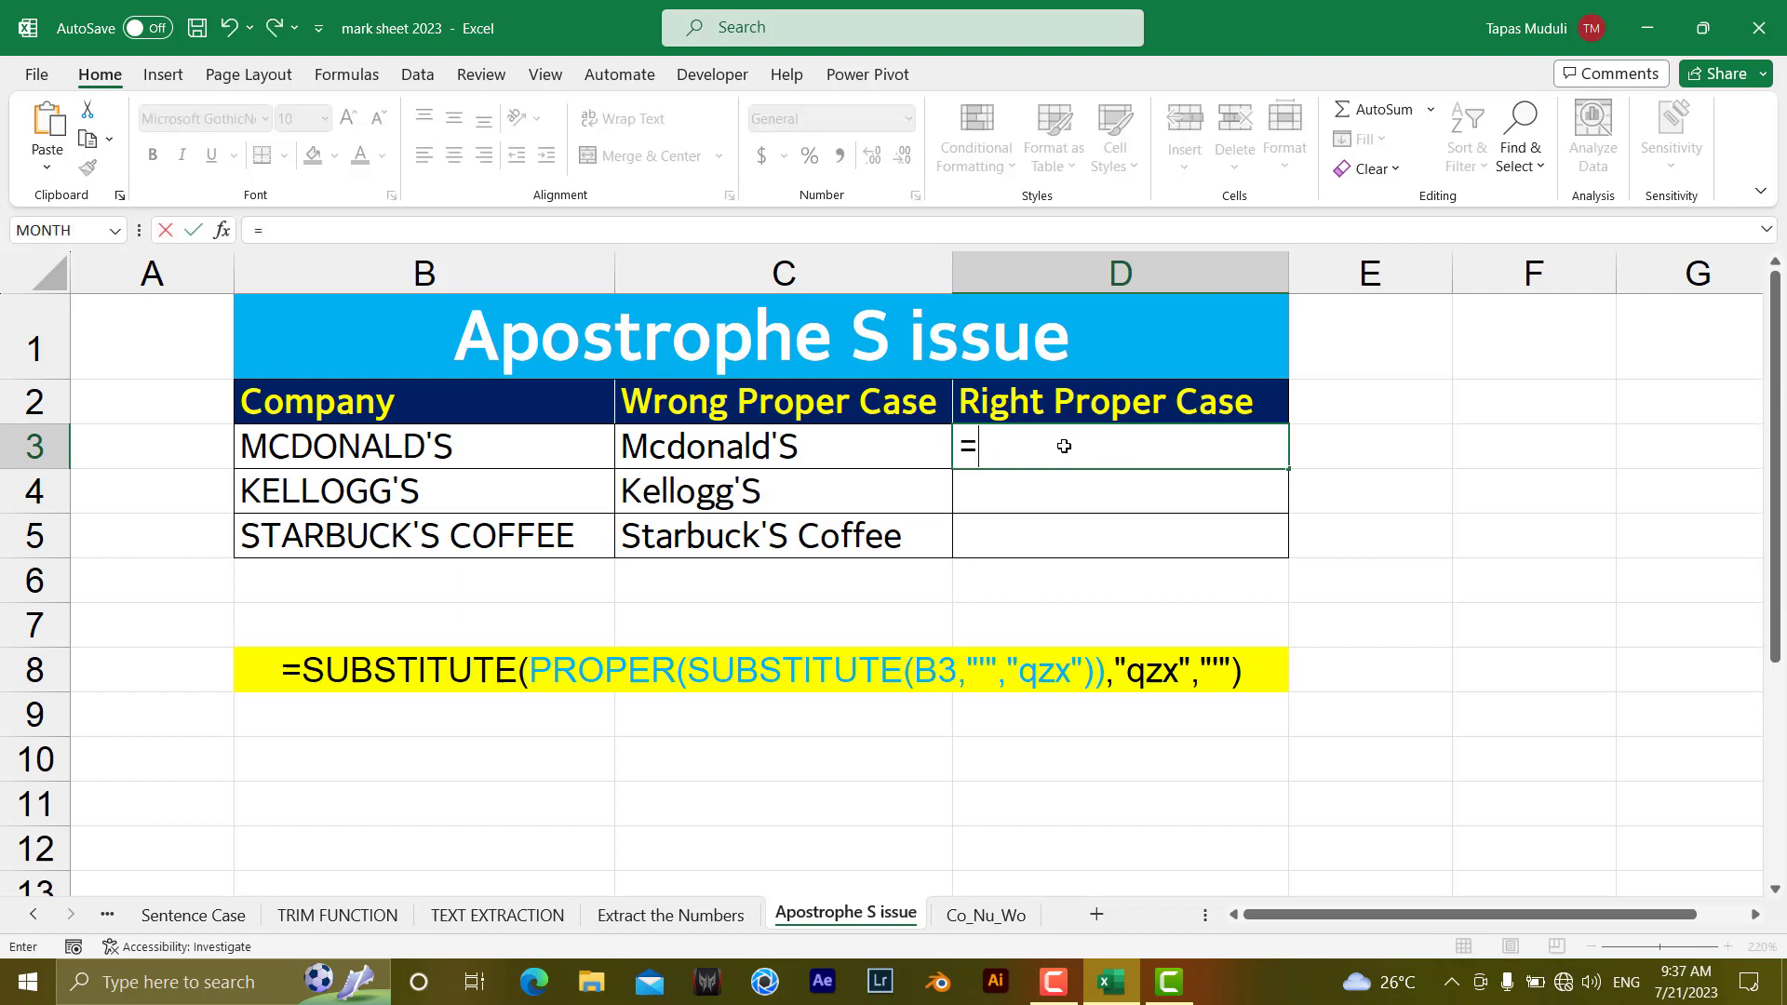
pyautogui.write('sub')
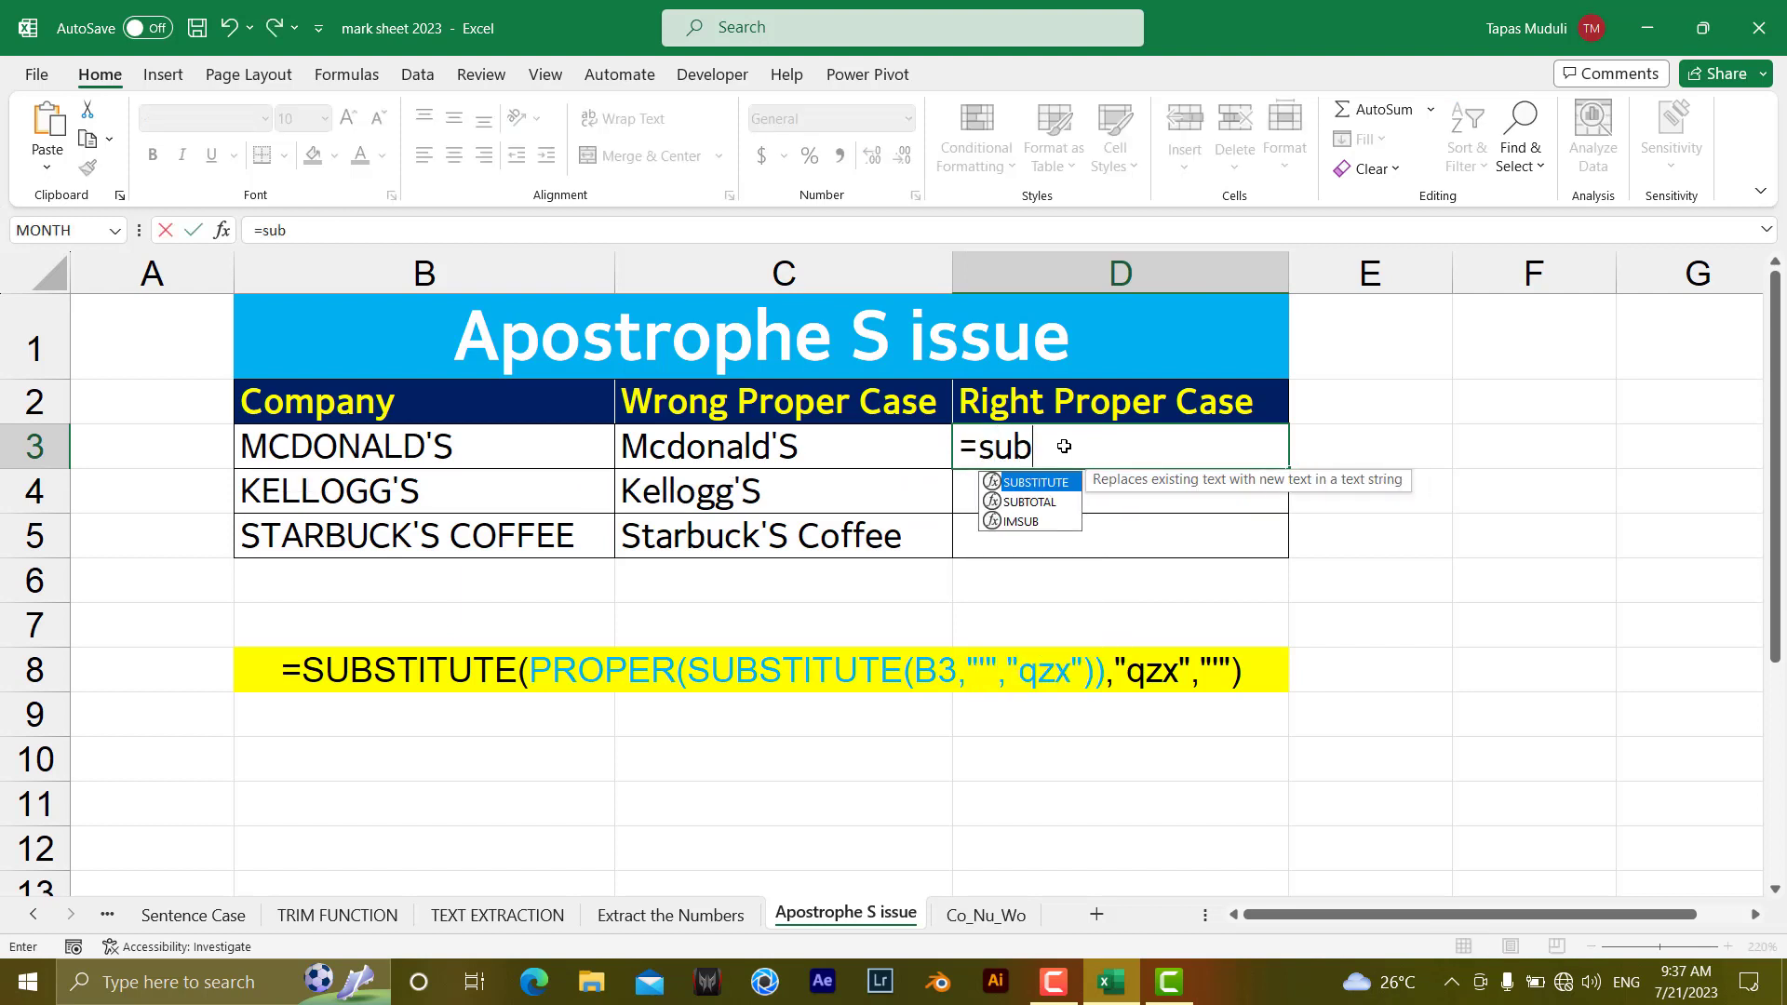
pyautogui.press('Tab')
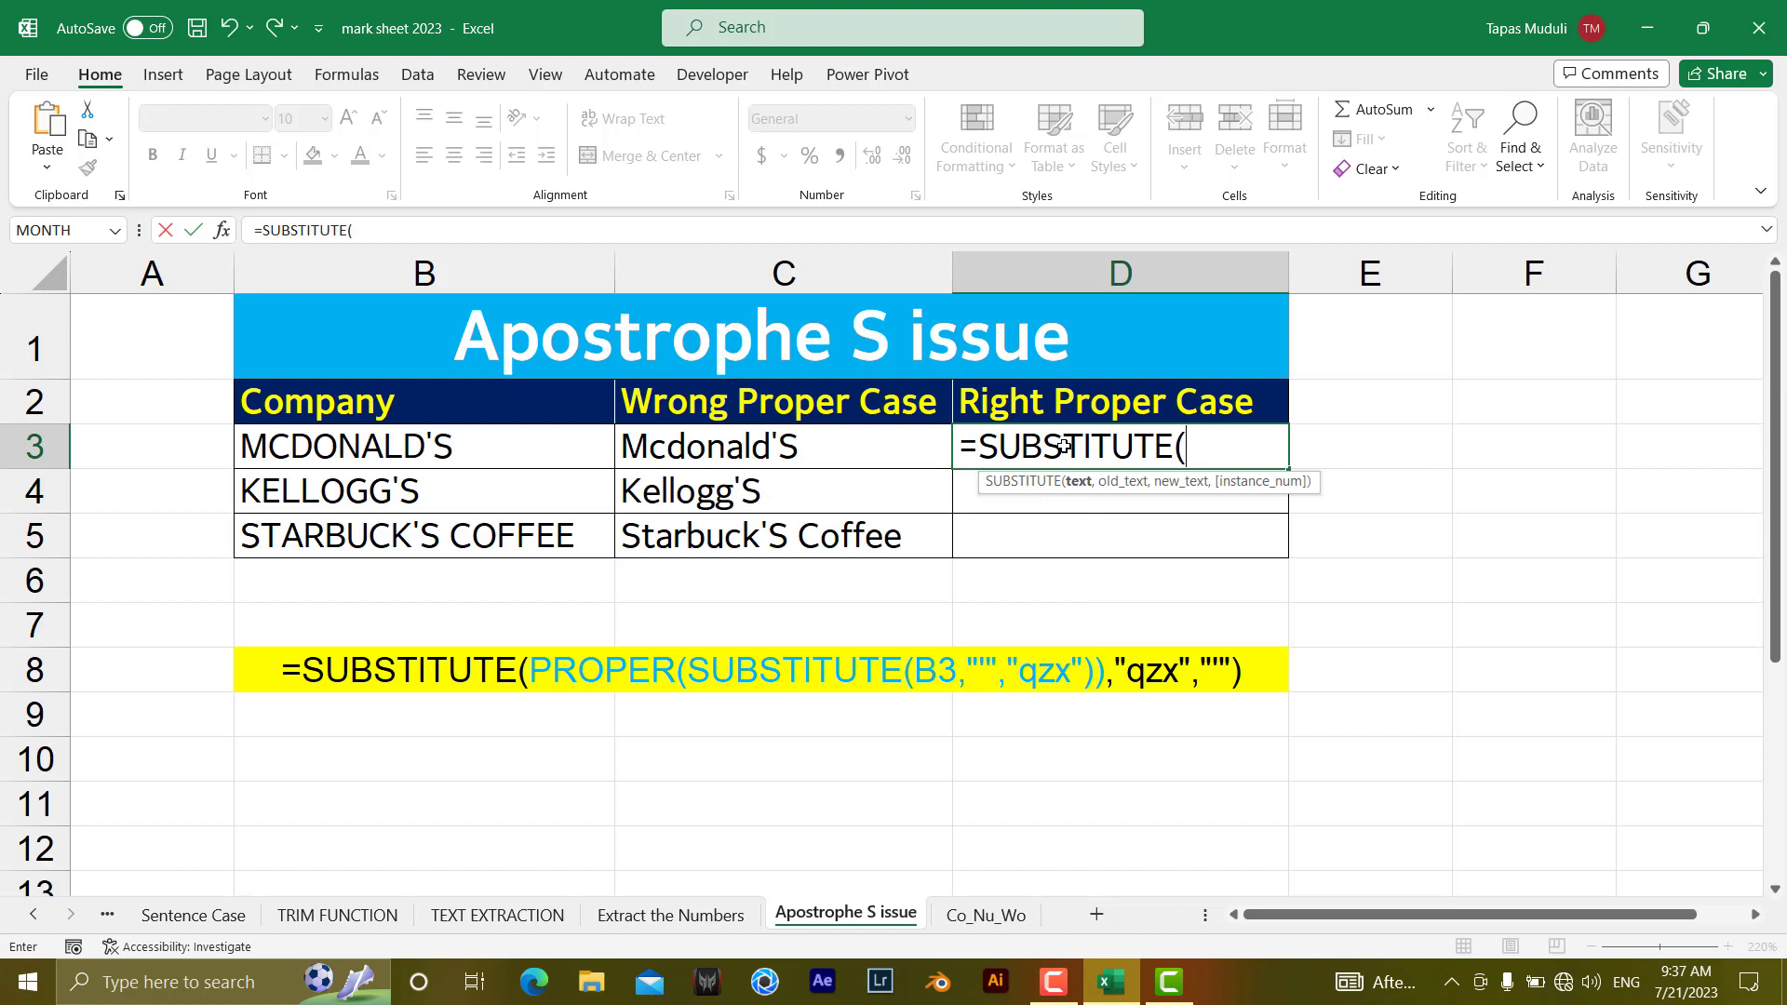
pyautogui.write('p')
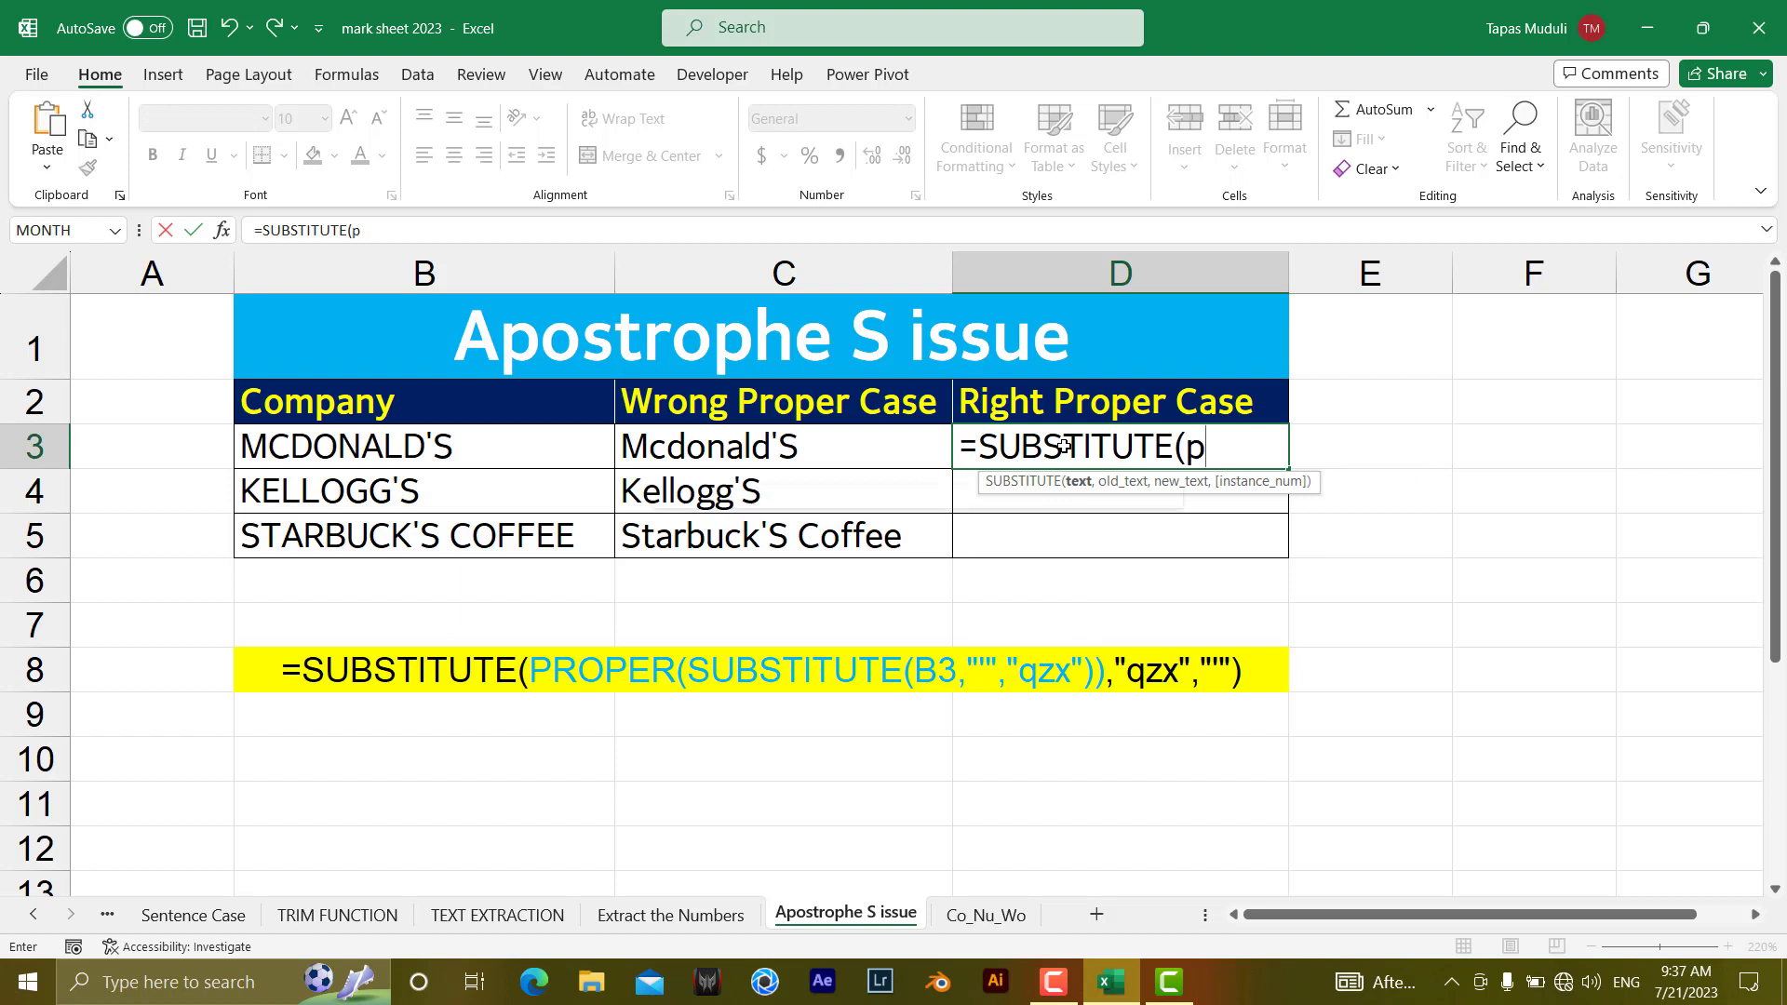
pyautogui.write('rop')
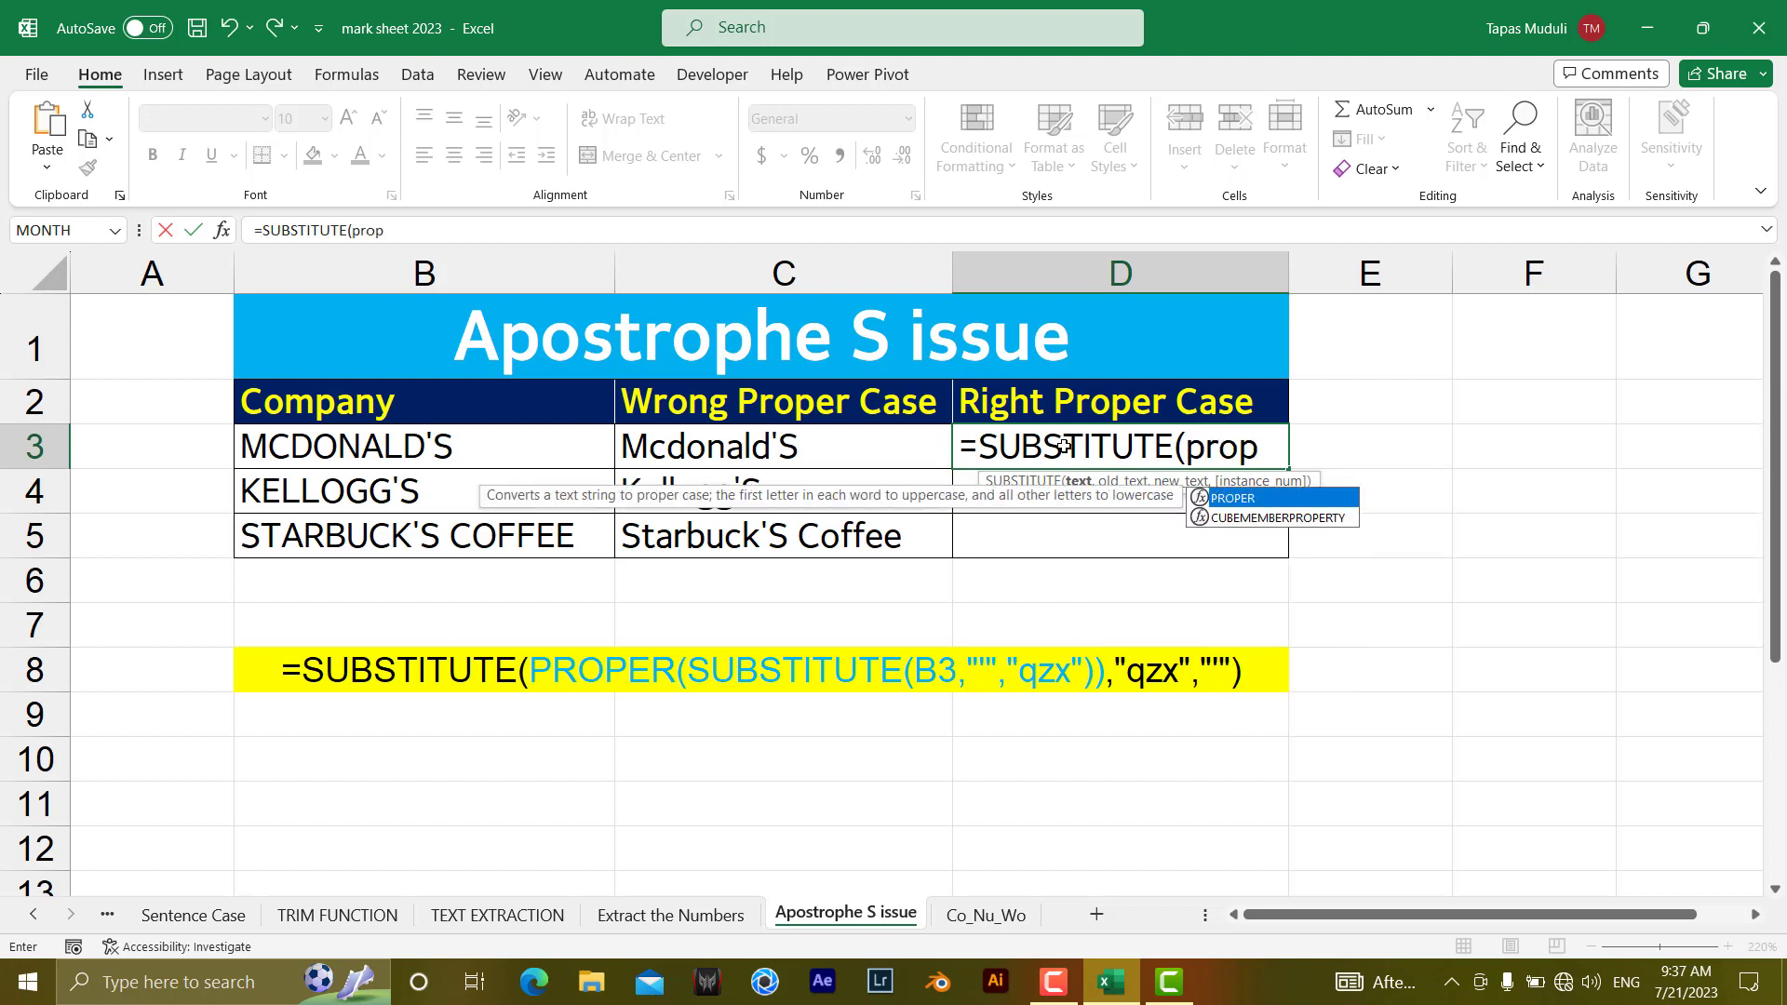
pyautogui.press('Tab')
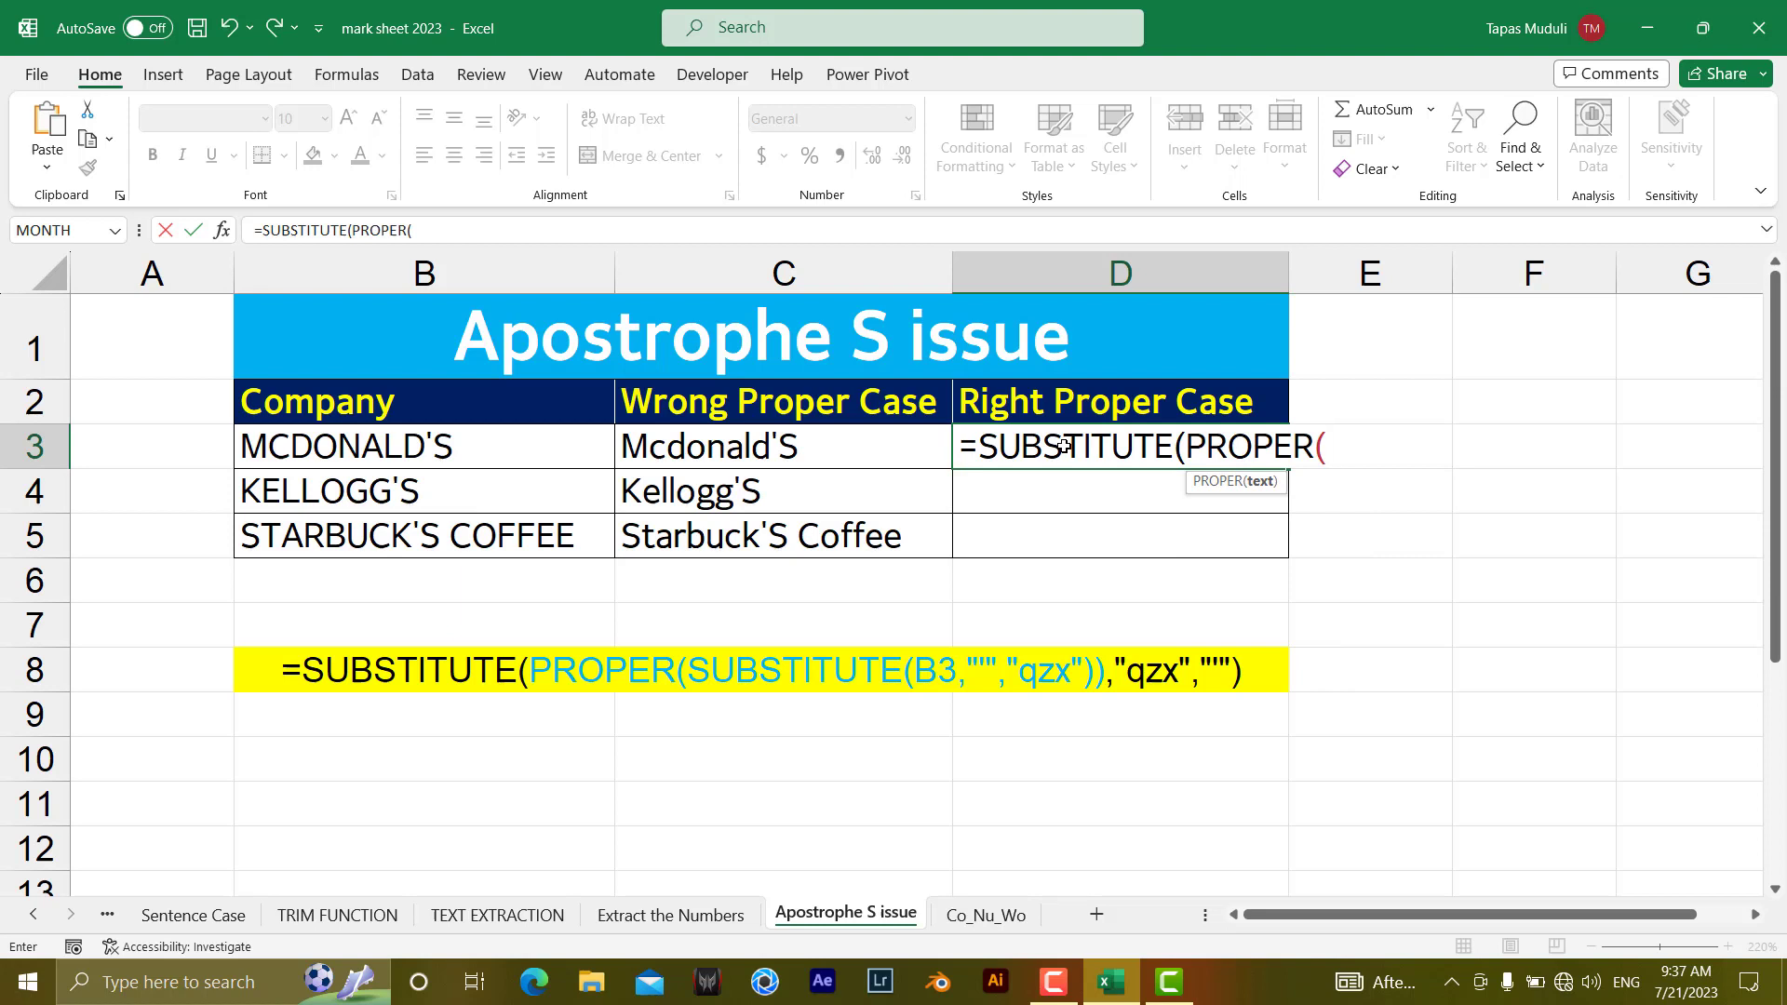
pyautogui.write('sub')
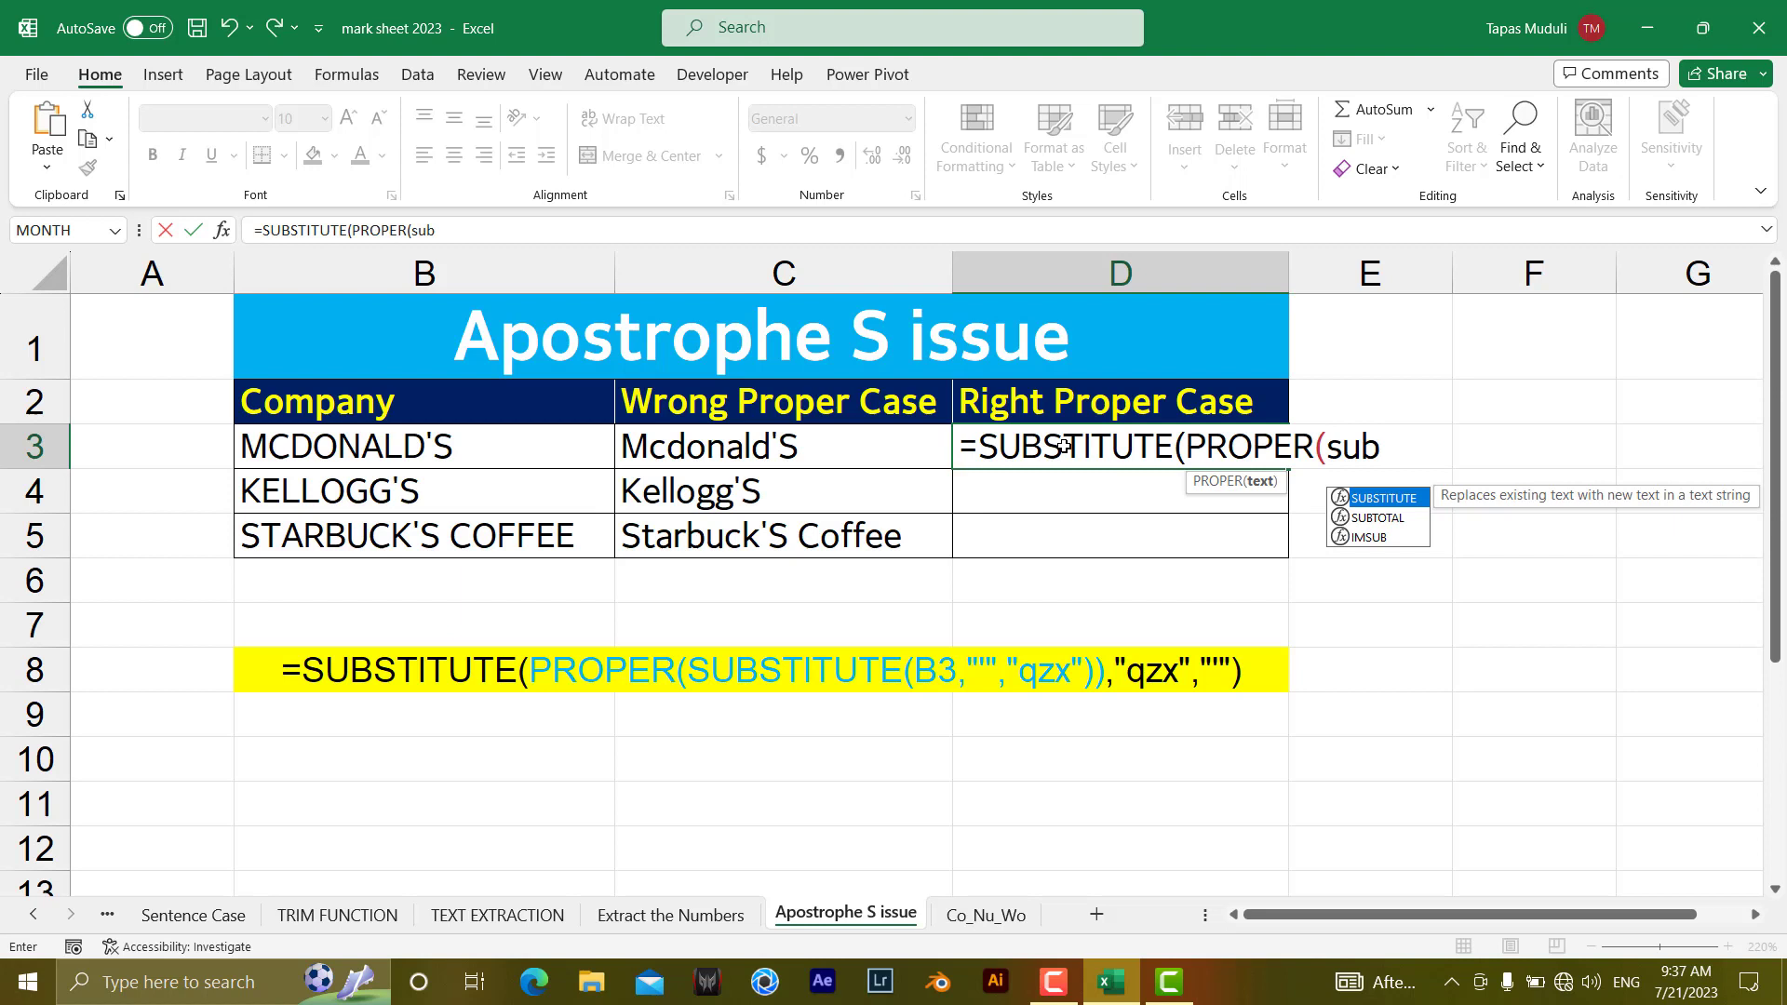
pyautogui.press('Tab')
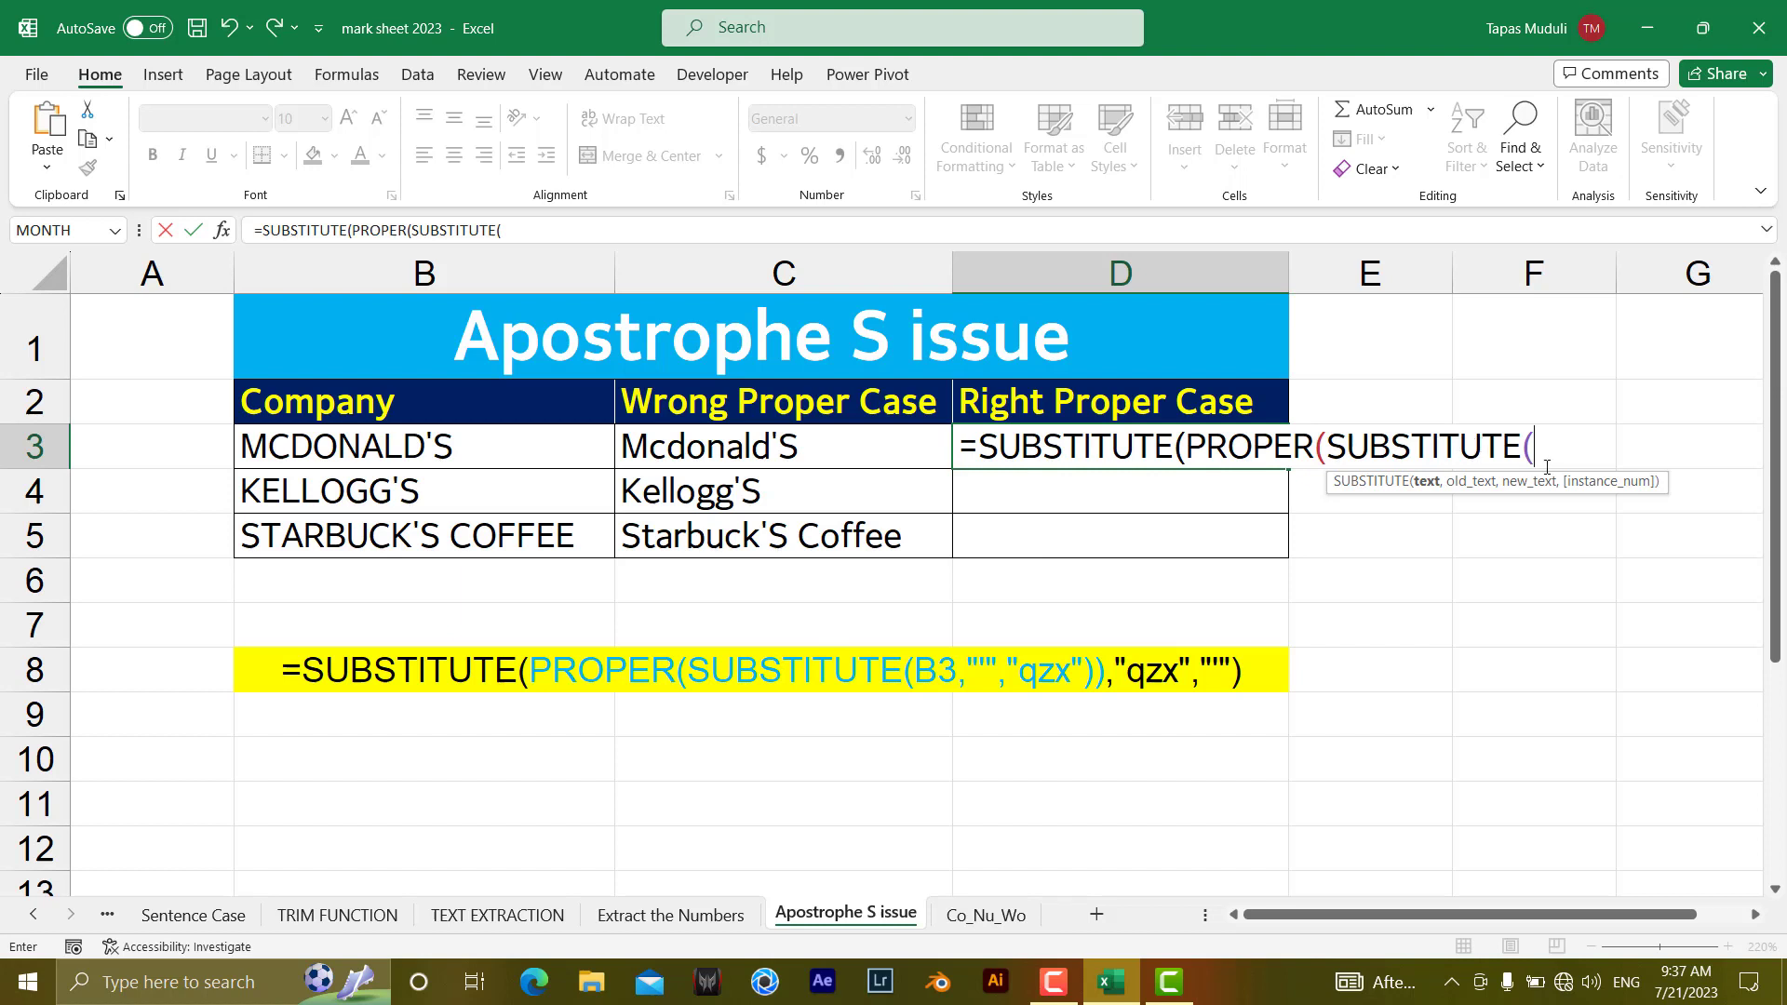
# Step: Reference B3's company name as the inner SUBSTITUTE text, swapping the apostrophe for "qzx"
pyautogui.click(503, 443)
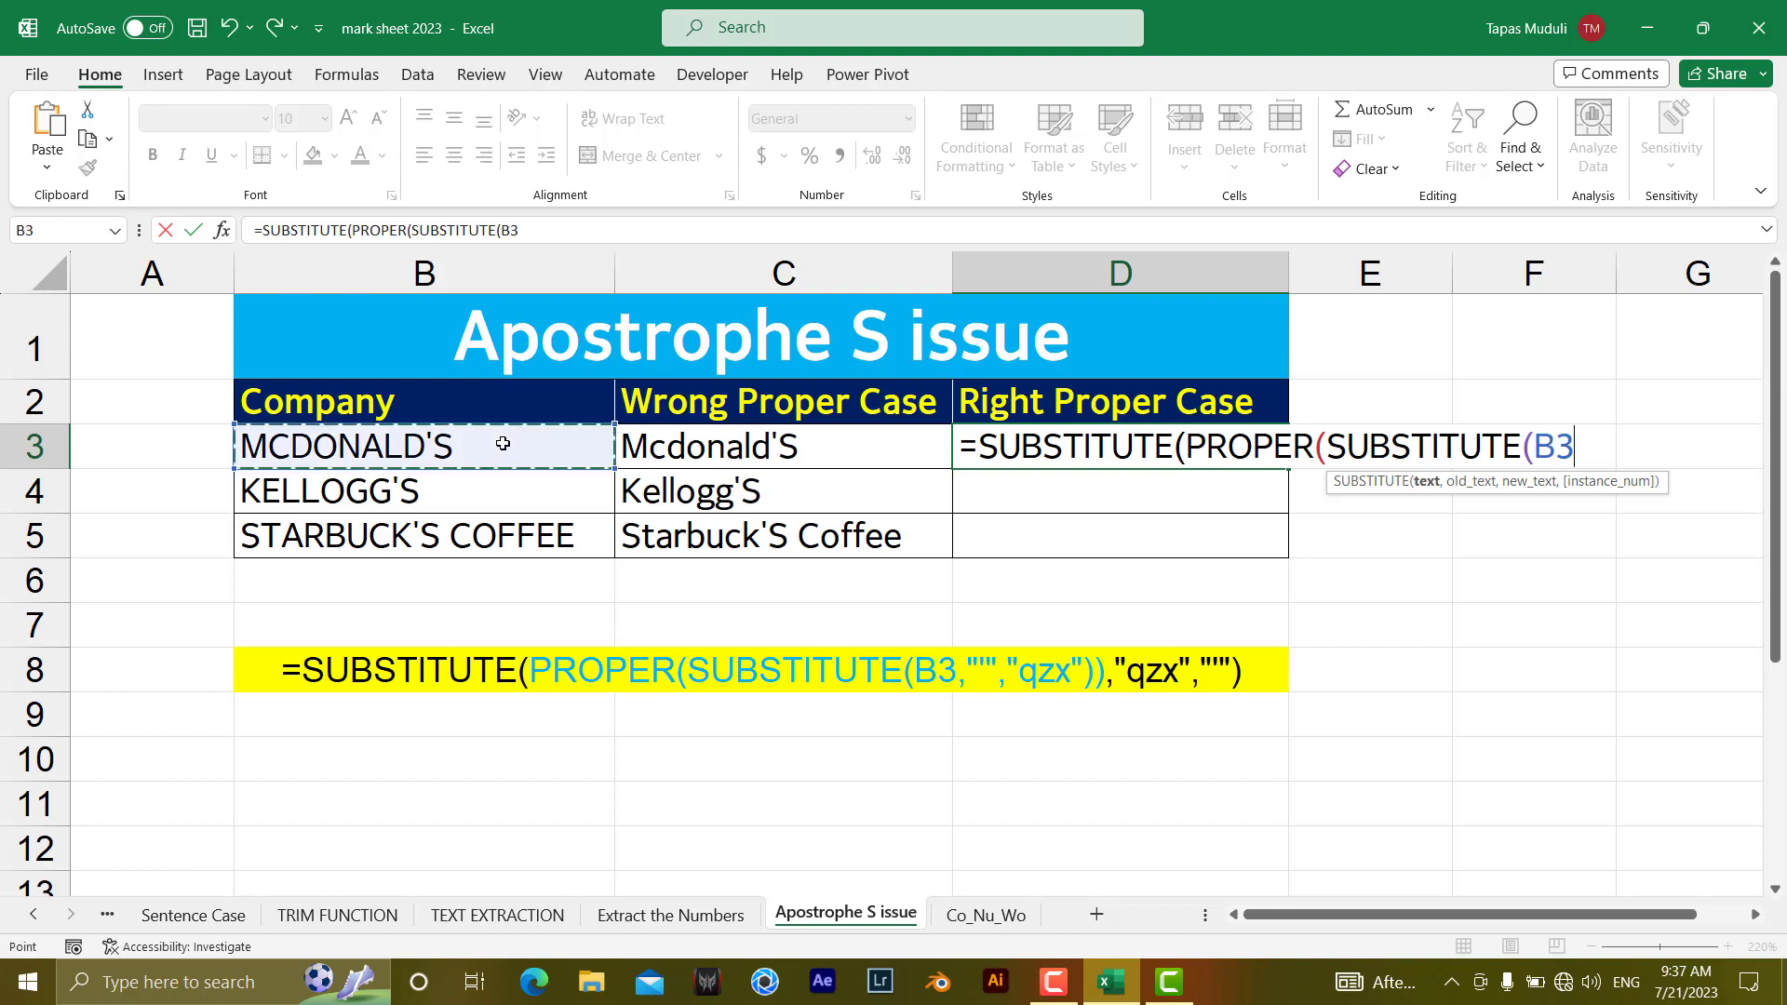
pyautogui.write(',')
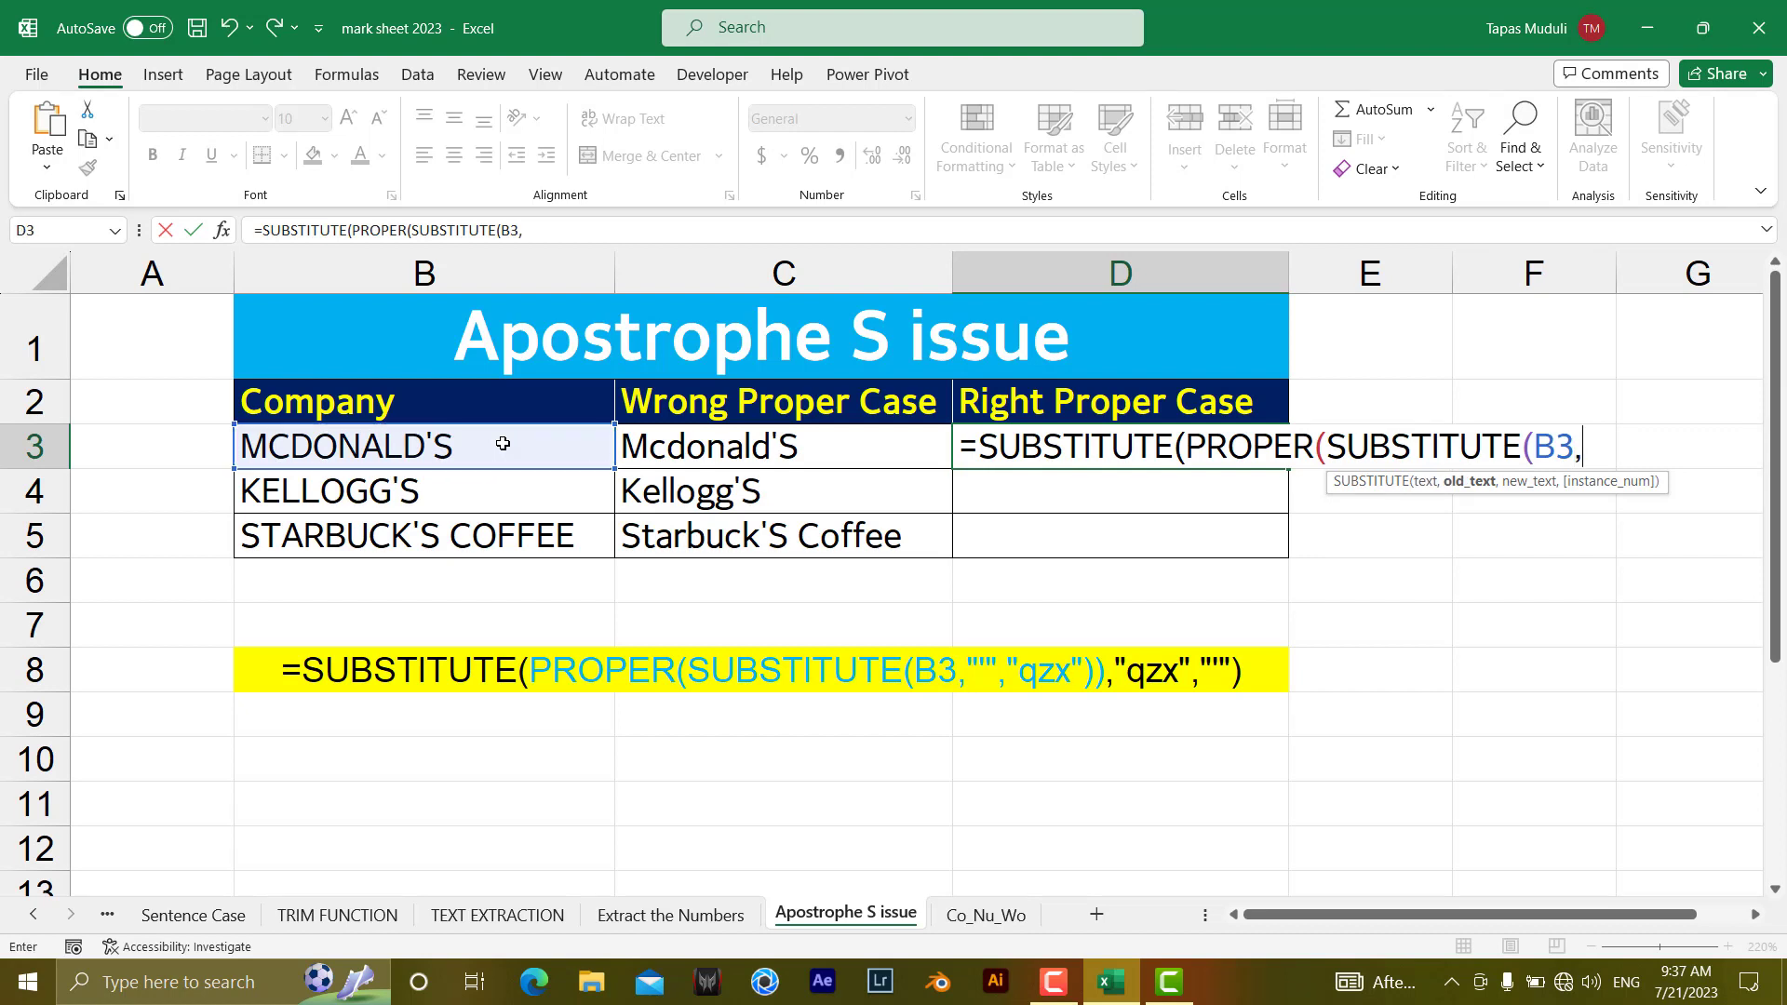
pyautogui.write('"')
pyautogui.write("'")
pyautogui.write('"')
pyautogui.write(',')
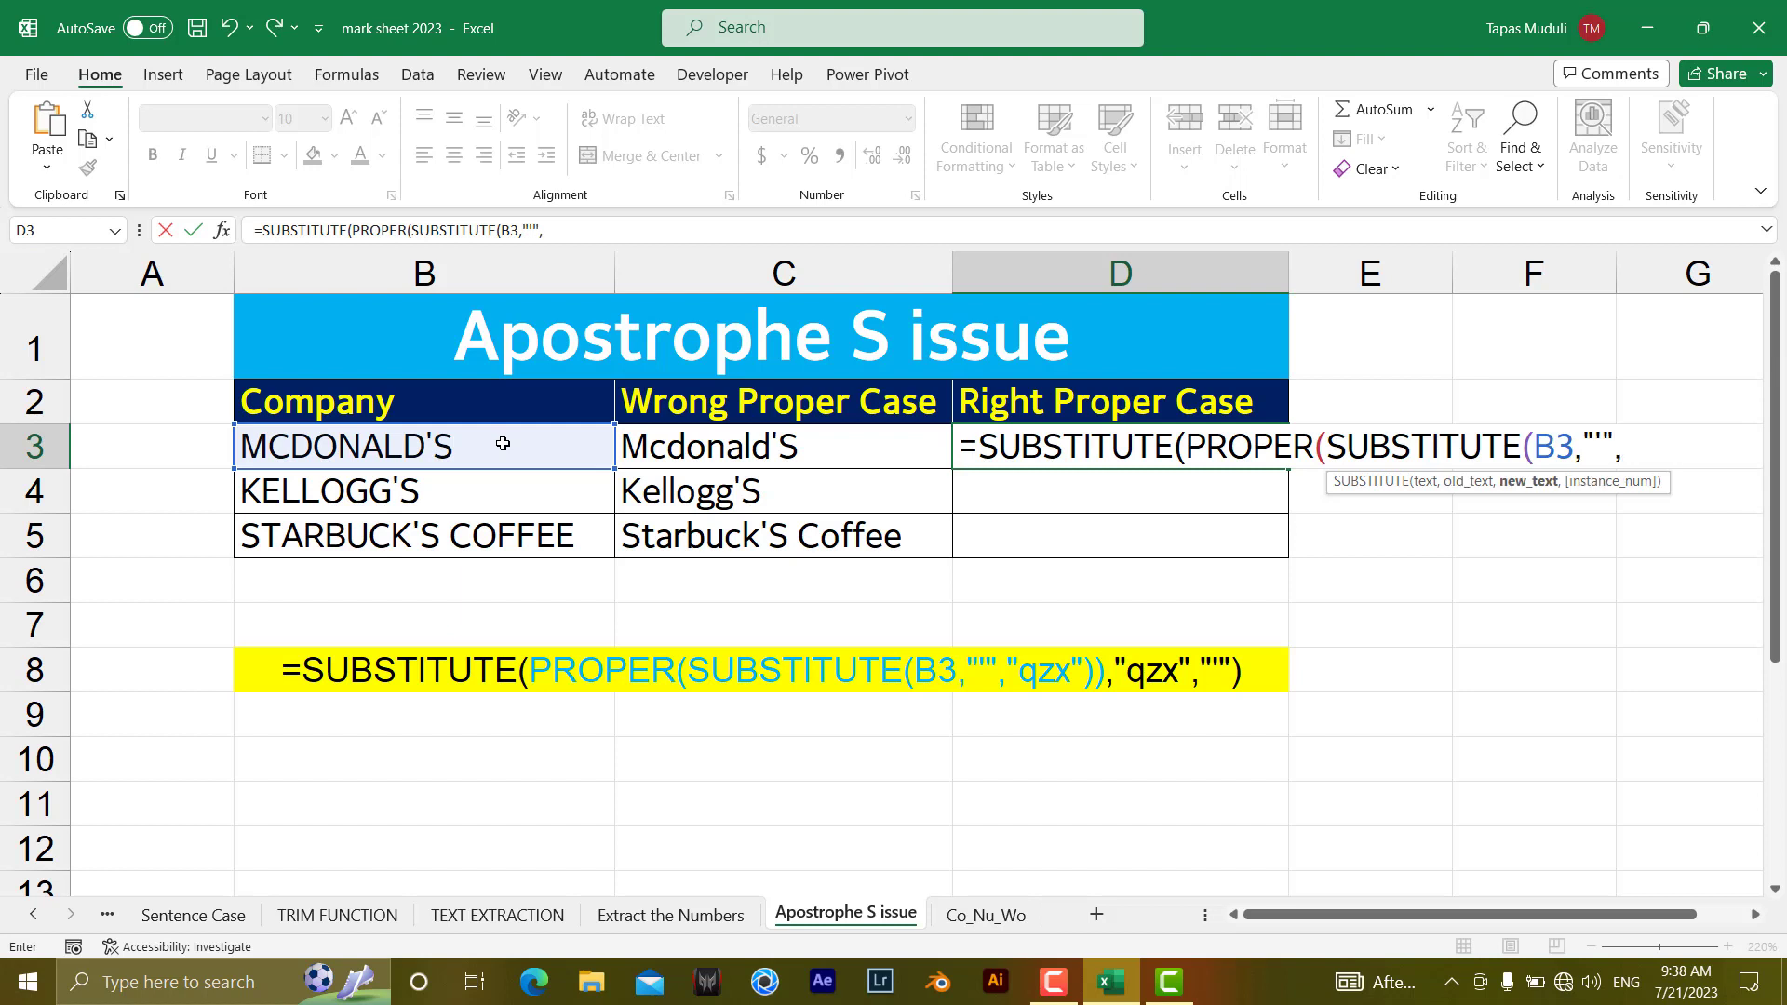
pyautogui.write('"')
pyautogui.write('q')
pyautogui.write('zx')
pyautogui.write('"')
pyautogui.write(')')
pyautogui.write(')')
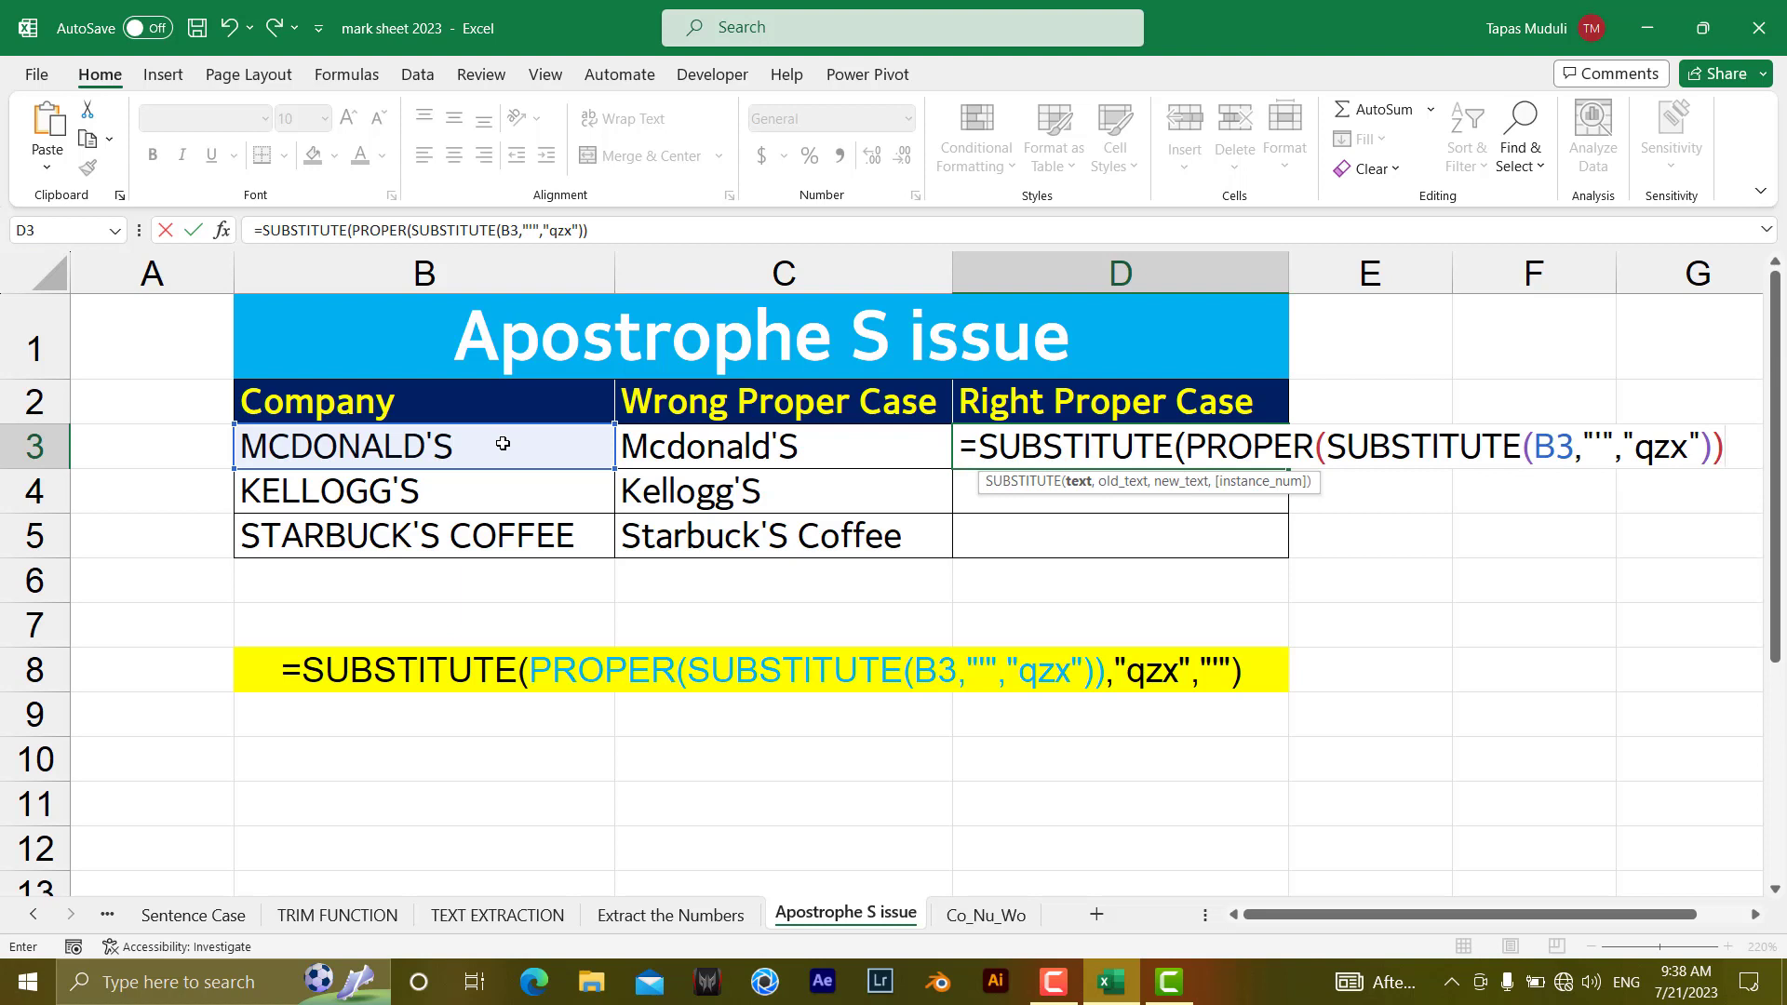
pyautogui.write(',')
pyautogui.write('"')
pyautogui.write('qzx')
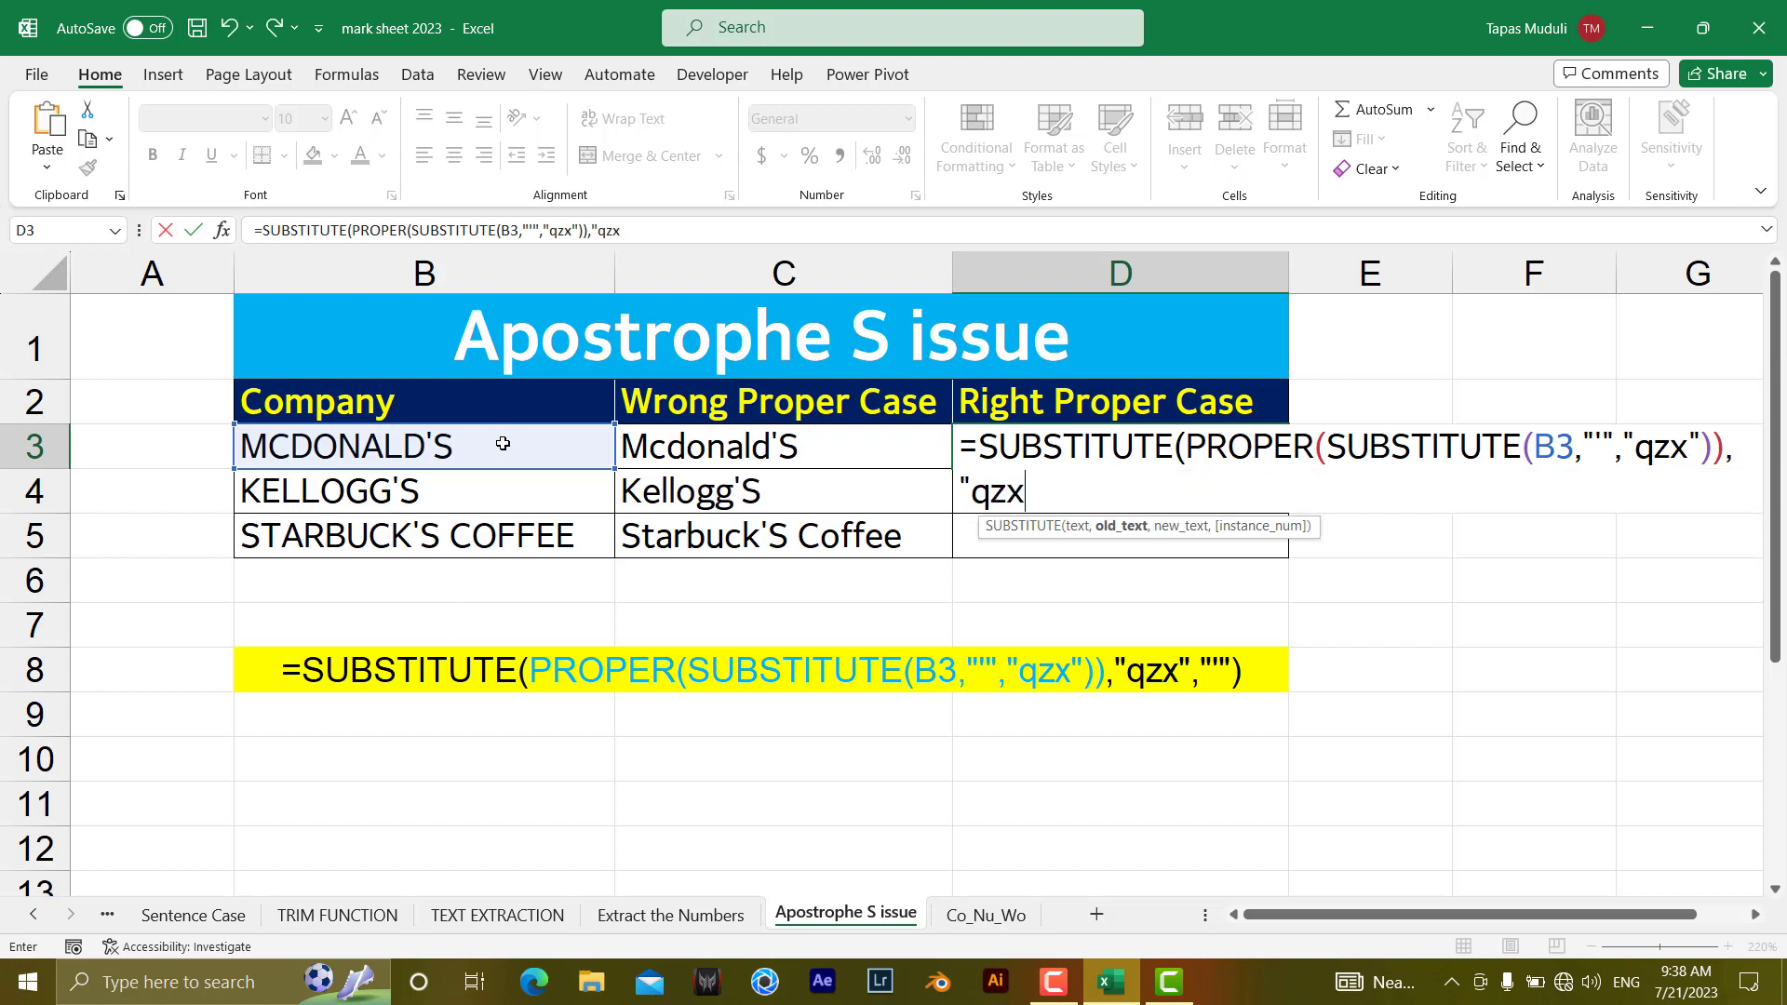
pyautogui.write('",')
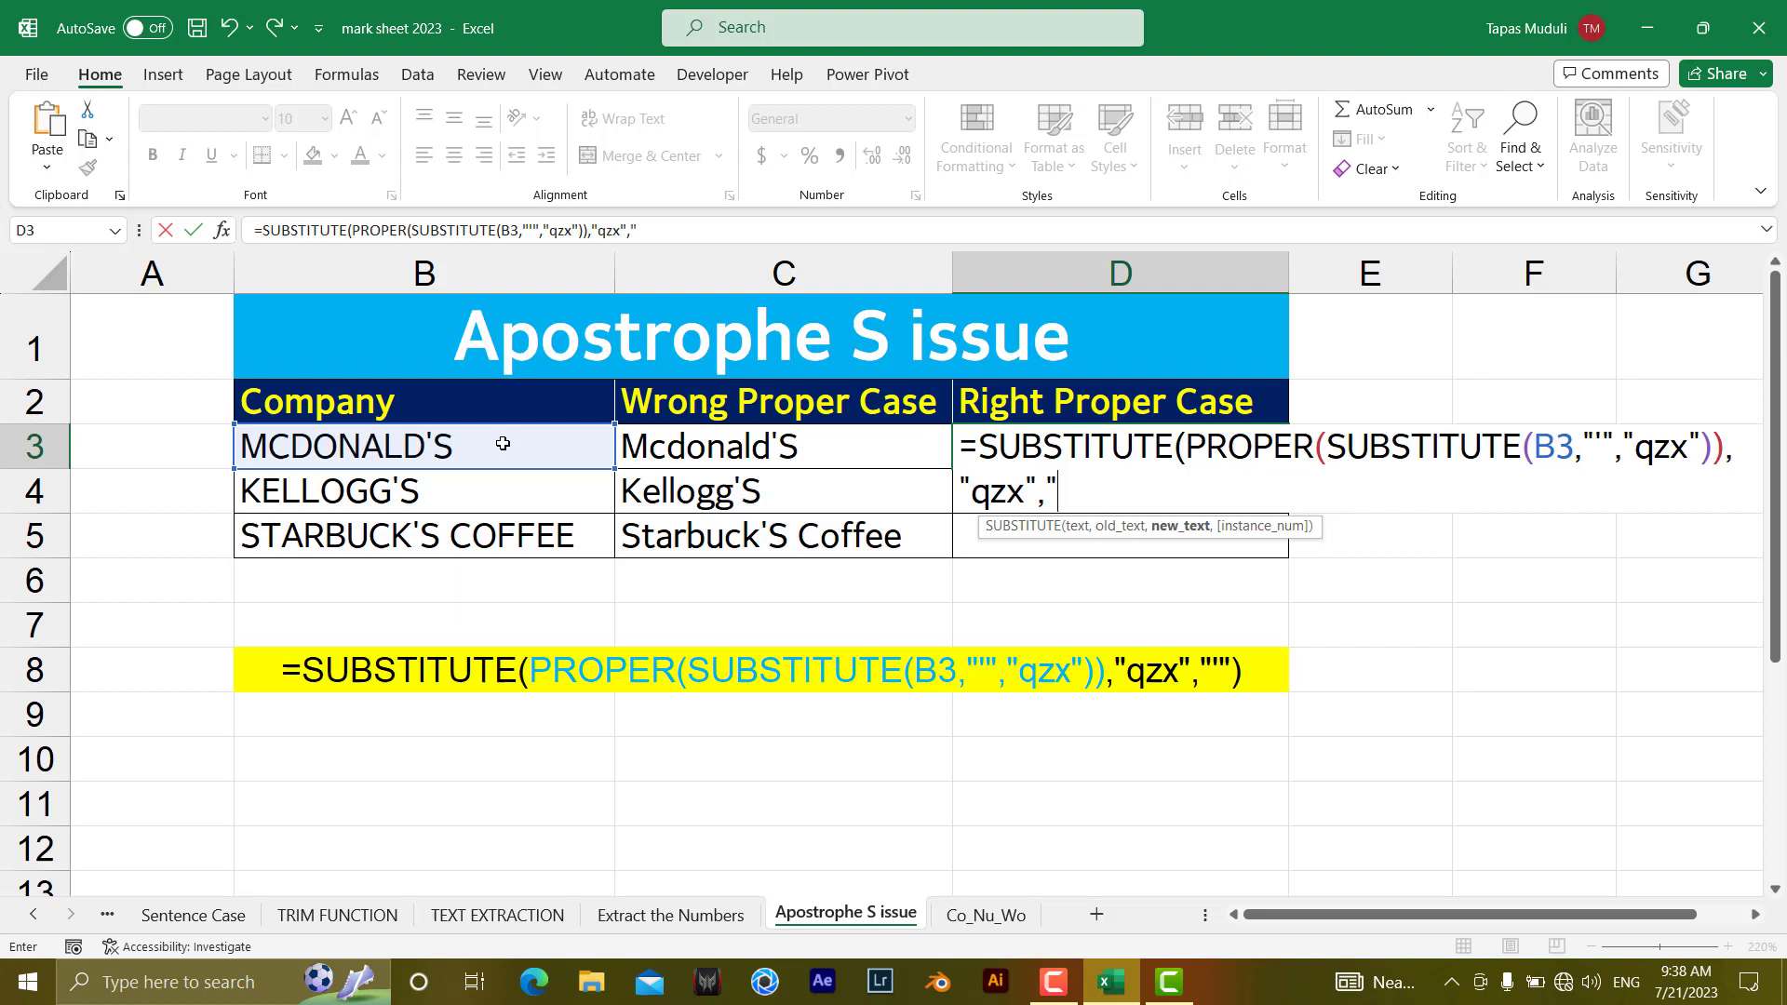
pyautogui.write('"\'"')
pyautogui.write(')')
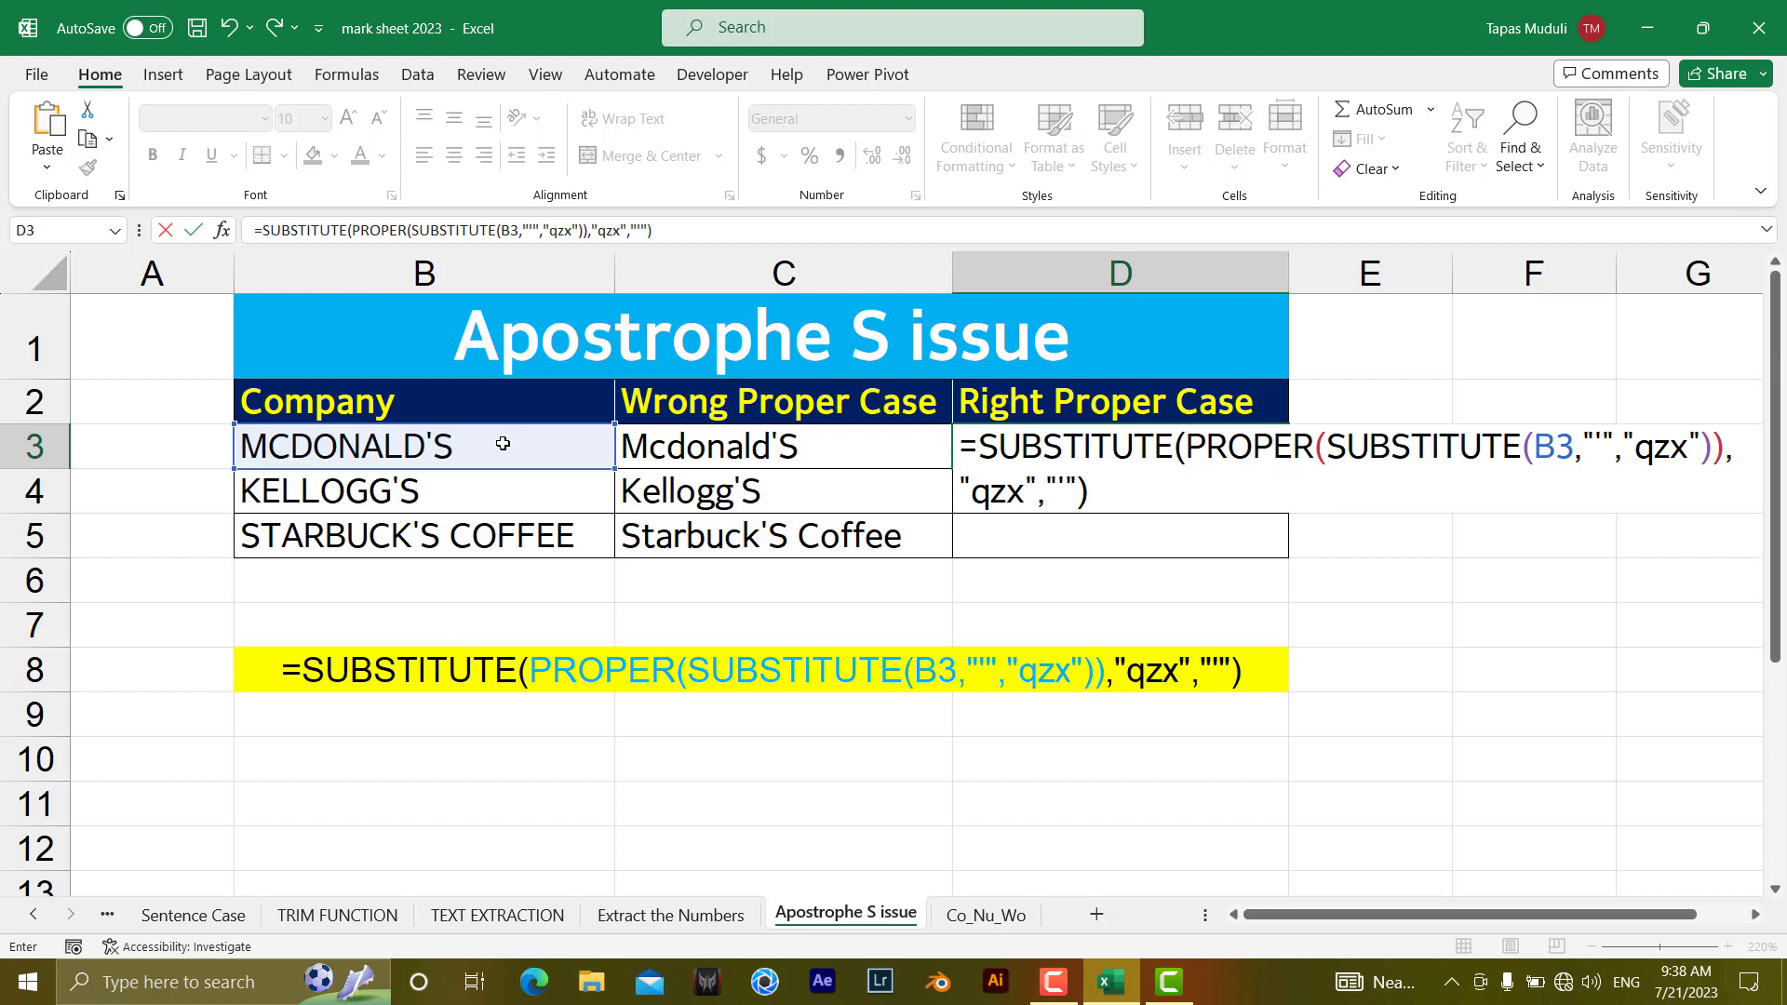
# Step: Commit the D3 formula and fill it down to D5, giving Mcdonald's, Kellogg's, Starbuck's Coffee
pyautogui.press('Return')
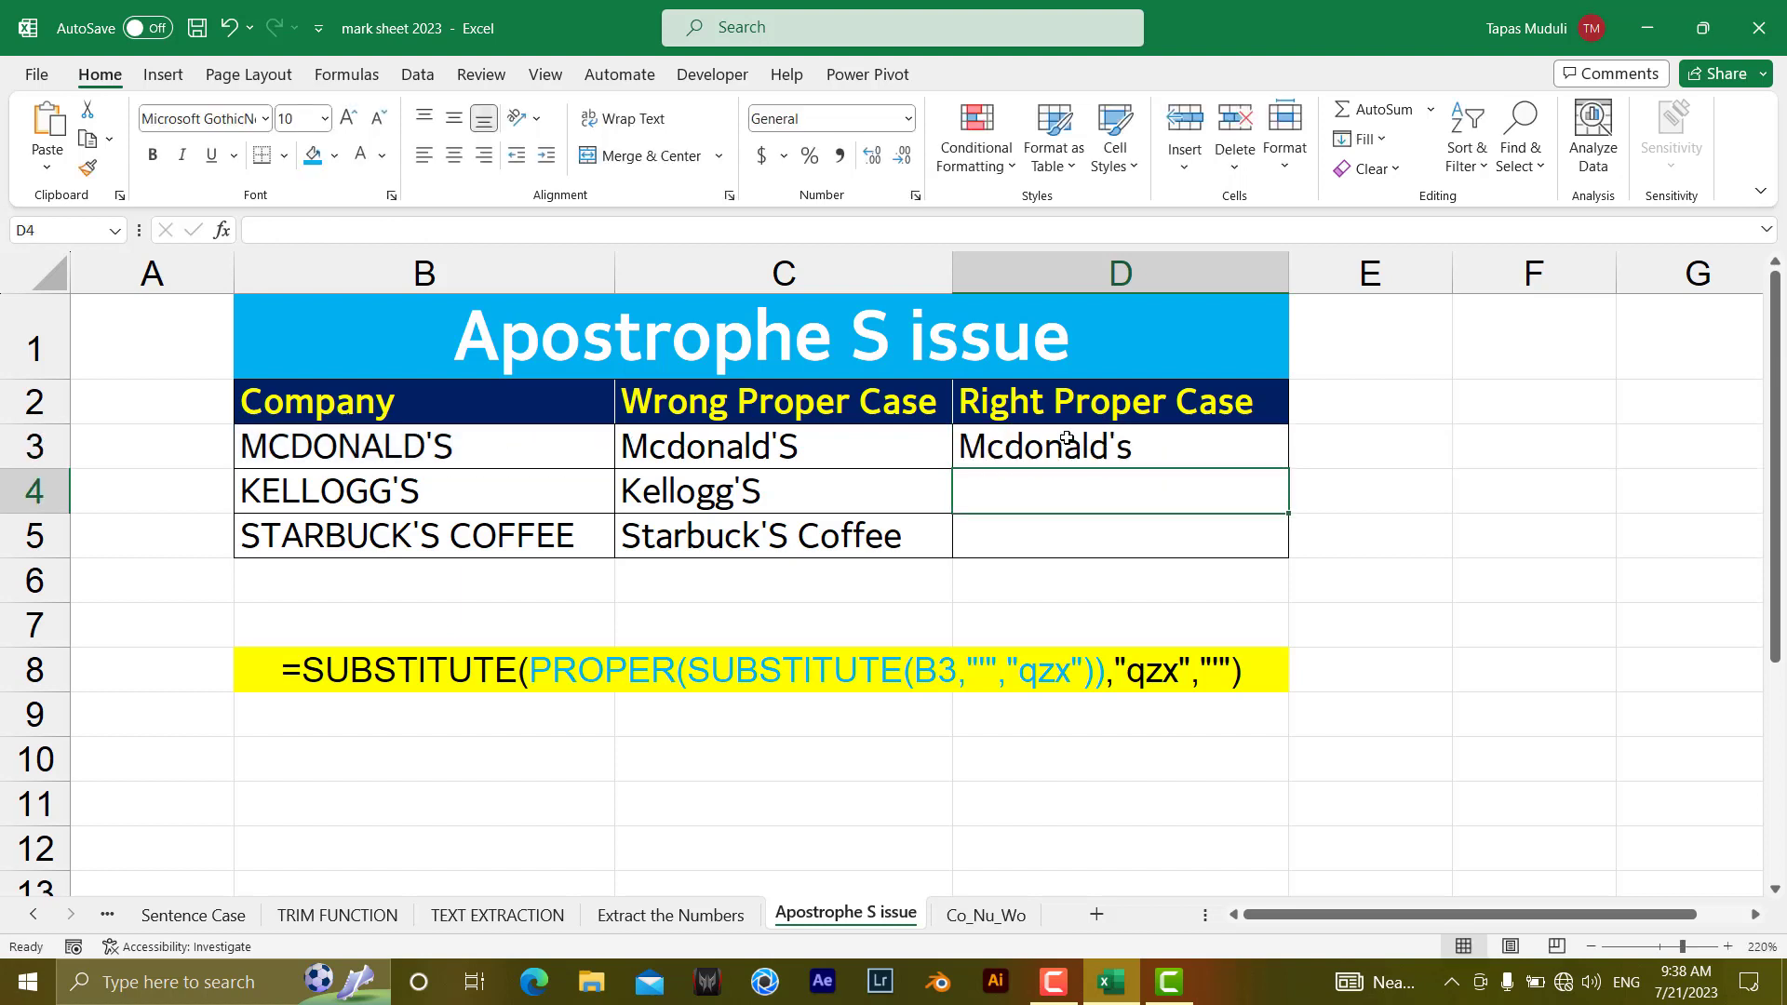
pyautogui.click(1065, 440)
pyautogui.moveTo(1287, 470); pyautogui.dragTo(1282, 559)
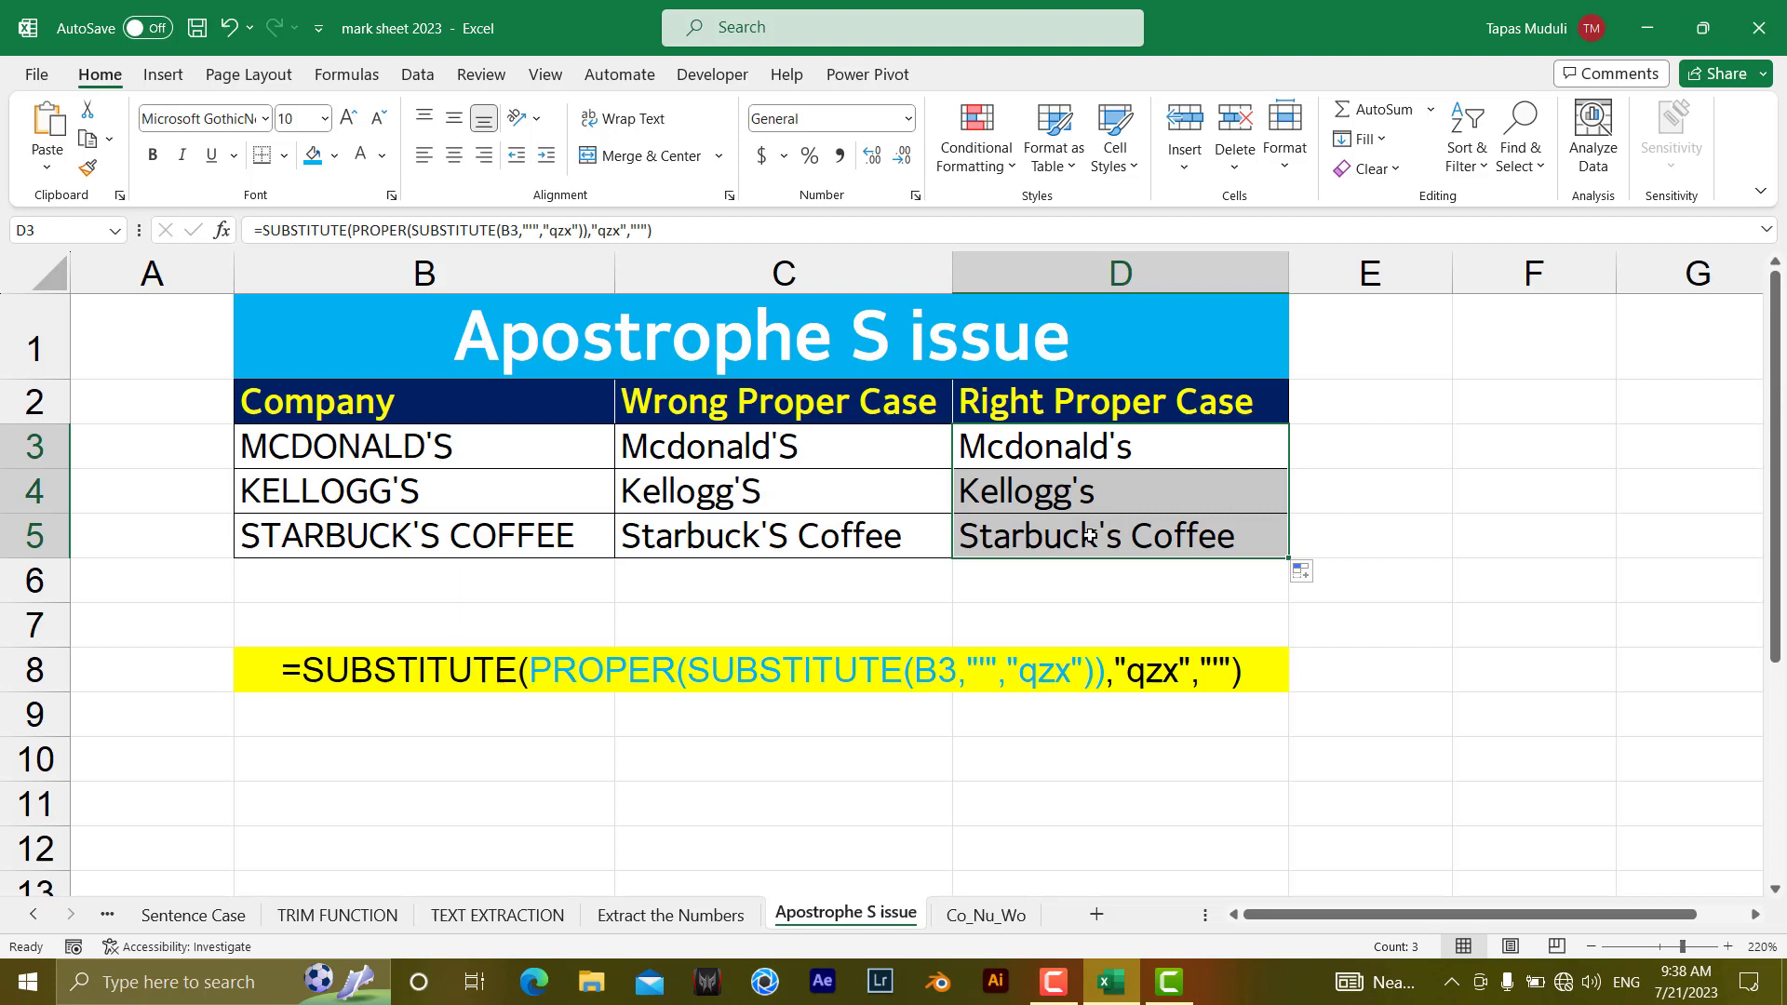